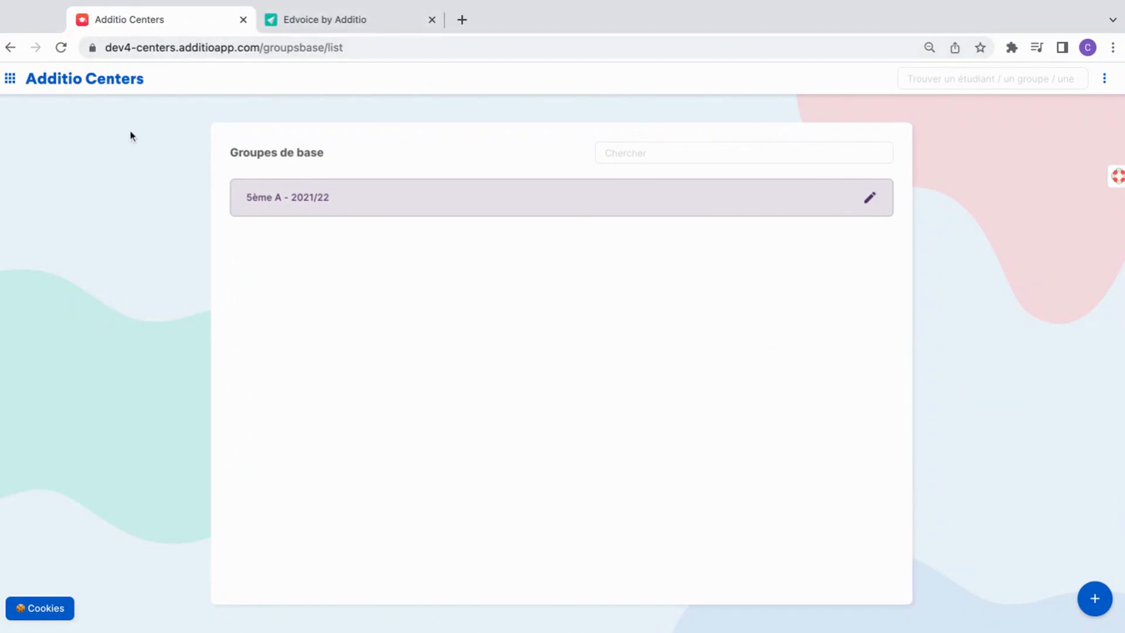
Create a new form under Formulaires et autorisations and title it "Autorisation de droit à l'image".
left_click(10, 79)
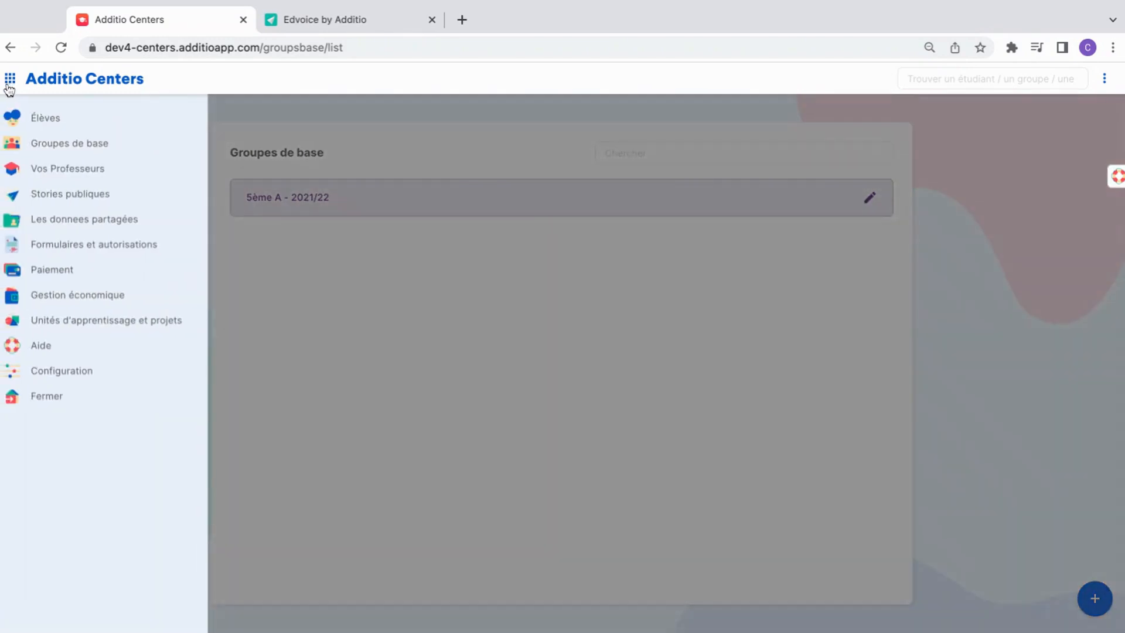
left_click(88, 244)
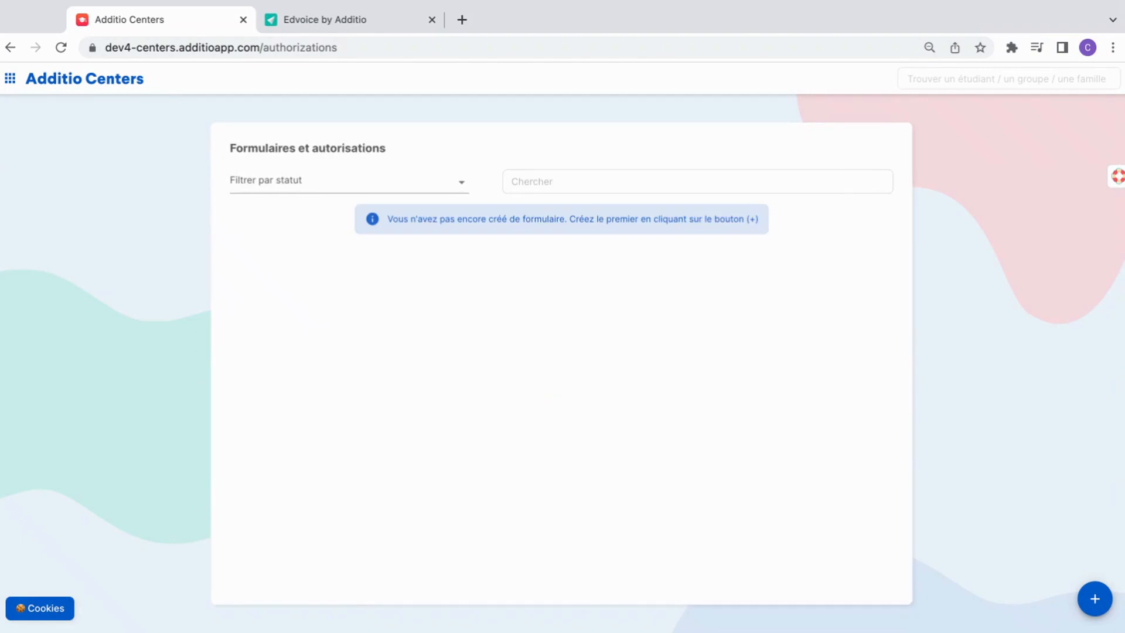
left_click(1097, 605)
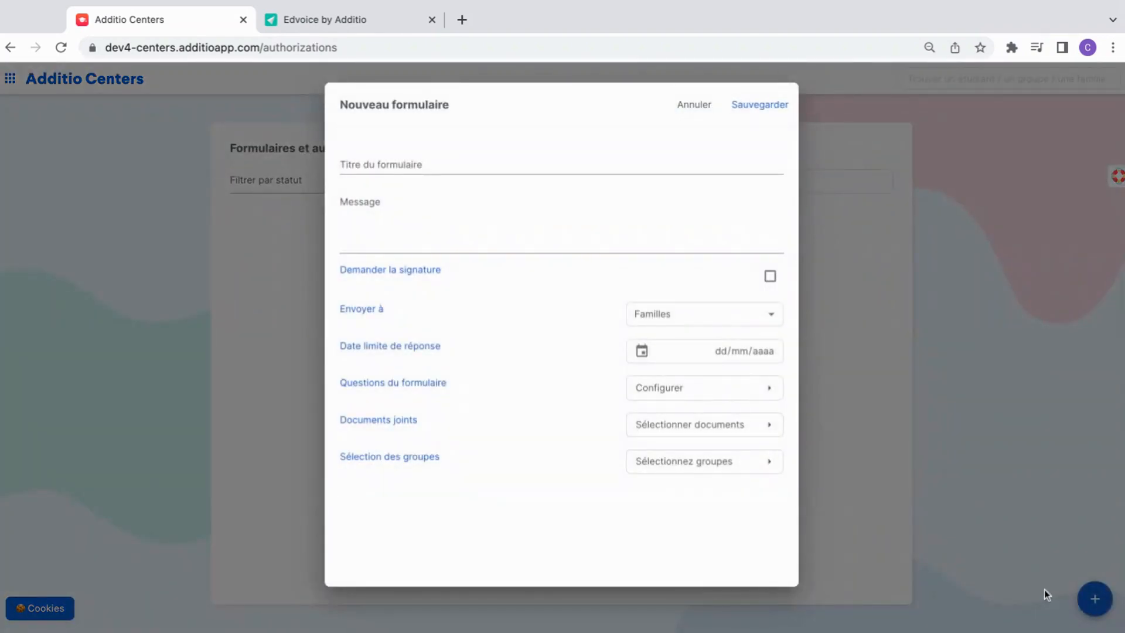
left_click(595, 160)
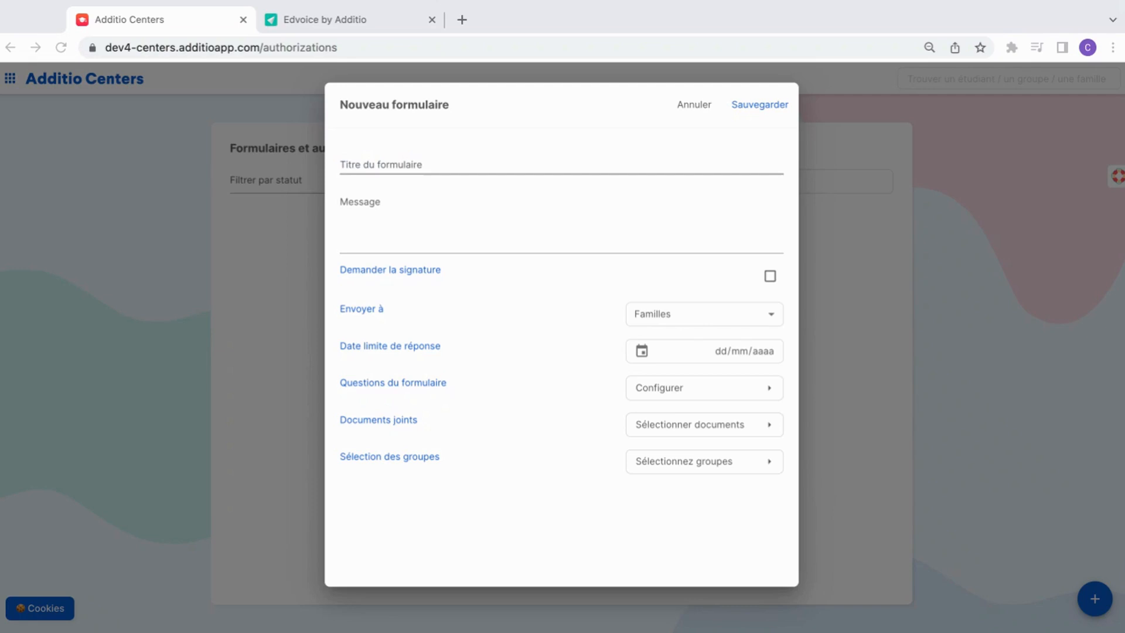
left_click(527, 162)
type("Autorisation de droit à l'image")
left_click(919, 632)
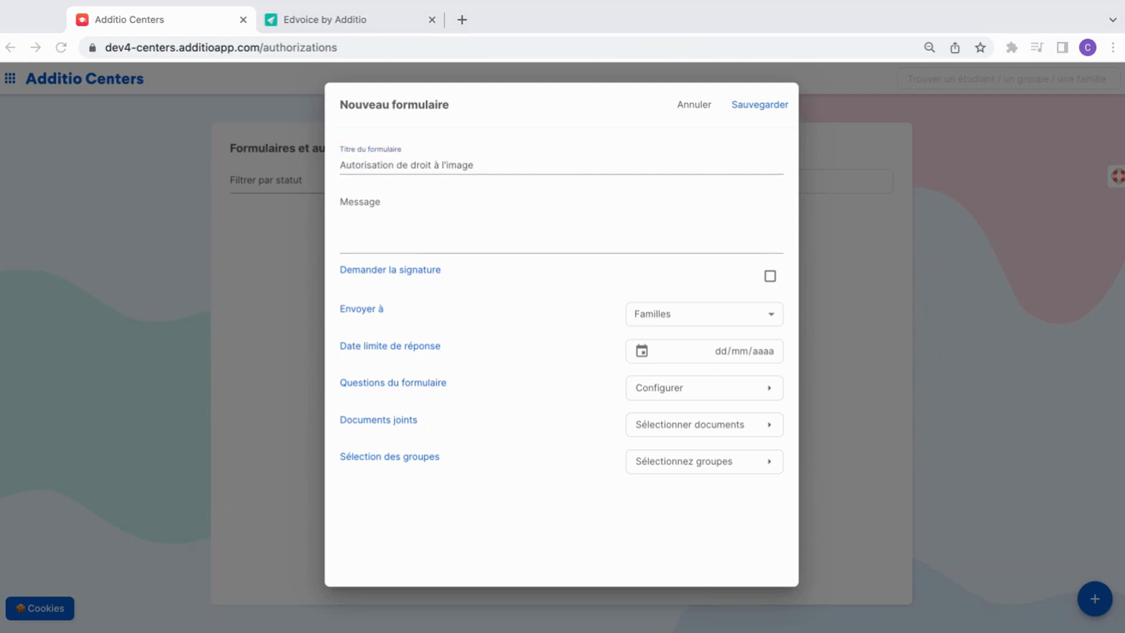
Write the form's message in French, asking families to state whether they authorise publishing their child's images on the school's different media.
left_click(650, 209)
left_click(516, 220)
type("Nous vous demandons de bien vouloir remplir le formulaire suivant afin de savoir si vous autorisez la publication des images de votre enfant sur les différents supports de l'école.")
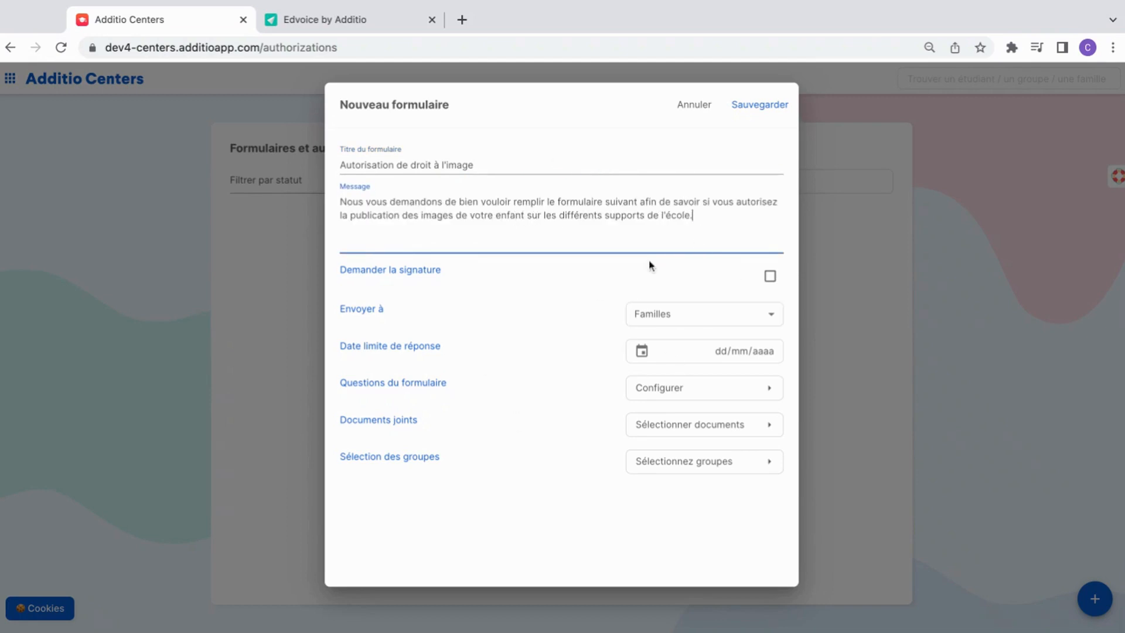
Require a signature on the form and set the response deadline to 23/09/2022.
left_click(772, 280)
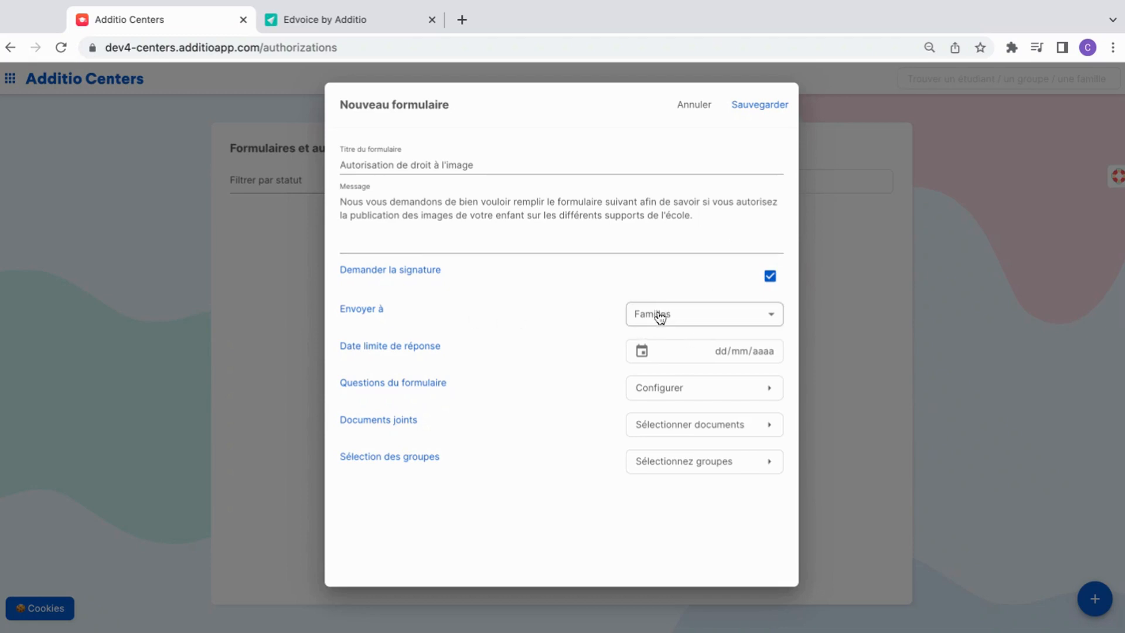
left_click(749, 353)
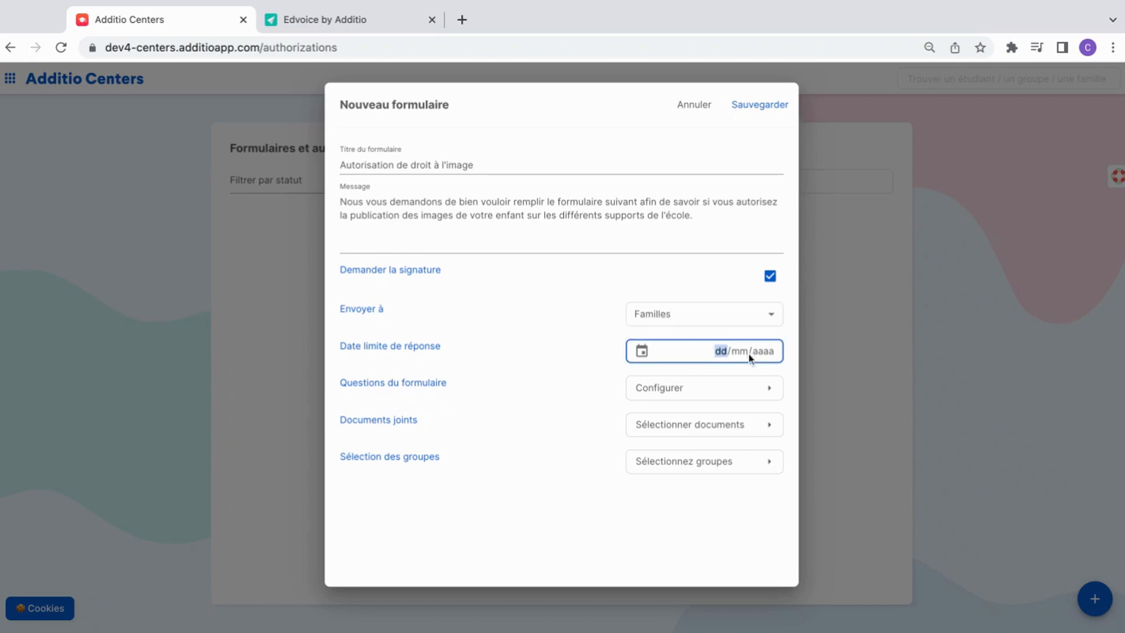
left_click(743, 478)
Add the first form question, "Autorisez-vous la publication des images sur le site Internet?", with type J'autorise/Je n'autorise pas.
left_click(676, 397)
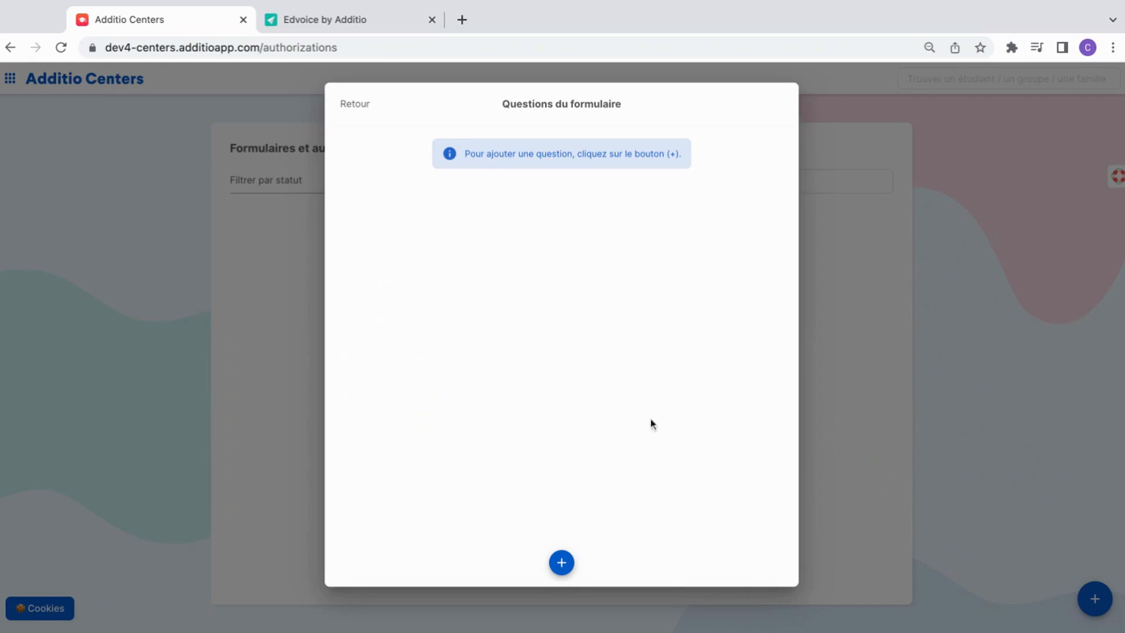
left_click(562, 569)
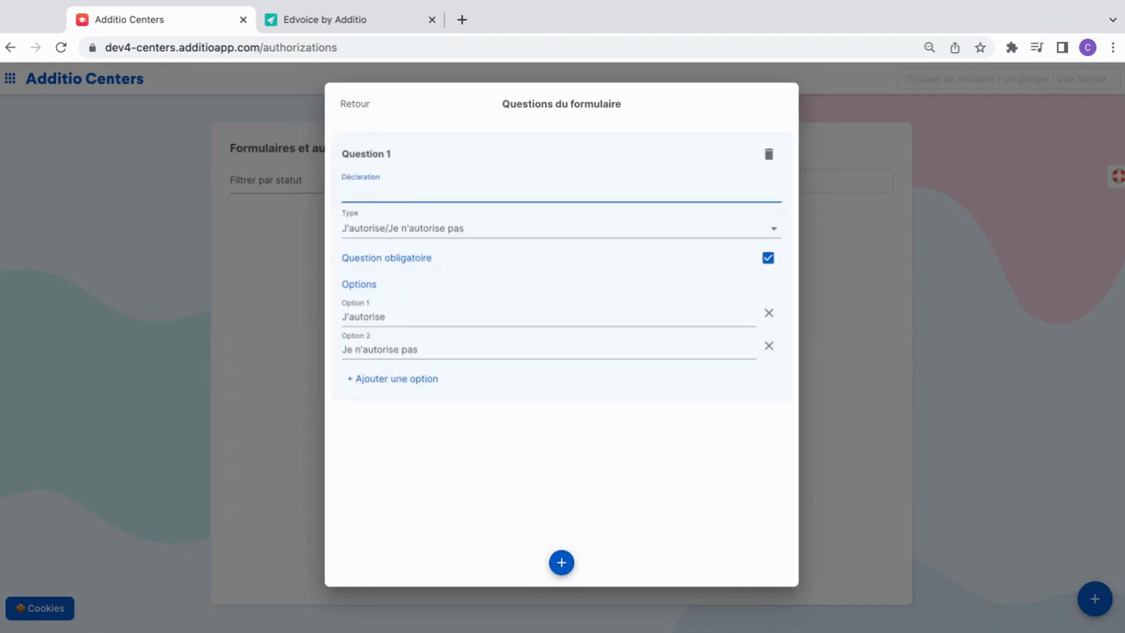
key("super+Tab")
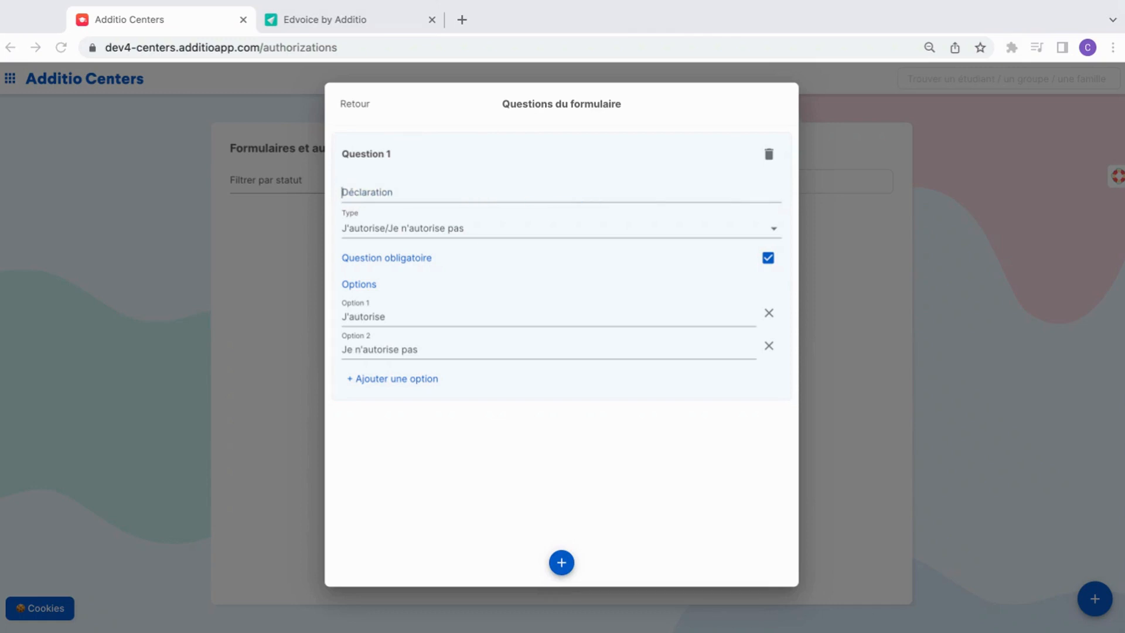
key("super+Tab")
left_click(500, 193)
type("Autorisez-vous la publication des images sur le site Internet?")
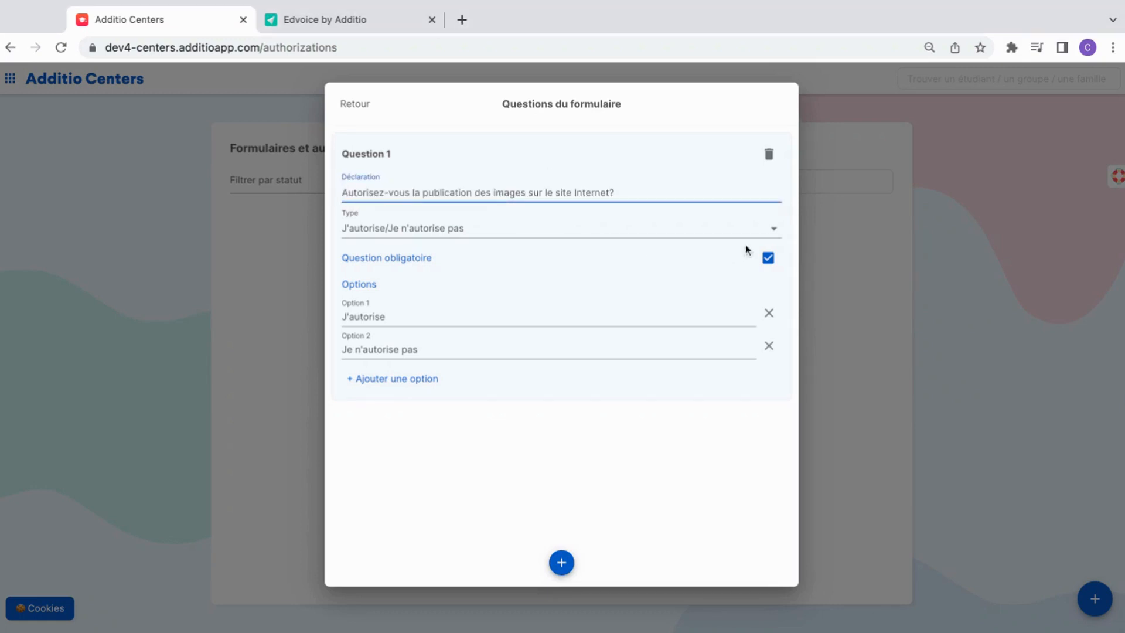
left_click(772, 236)
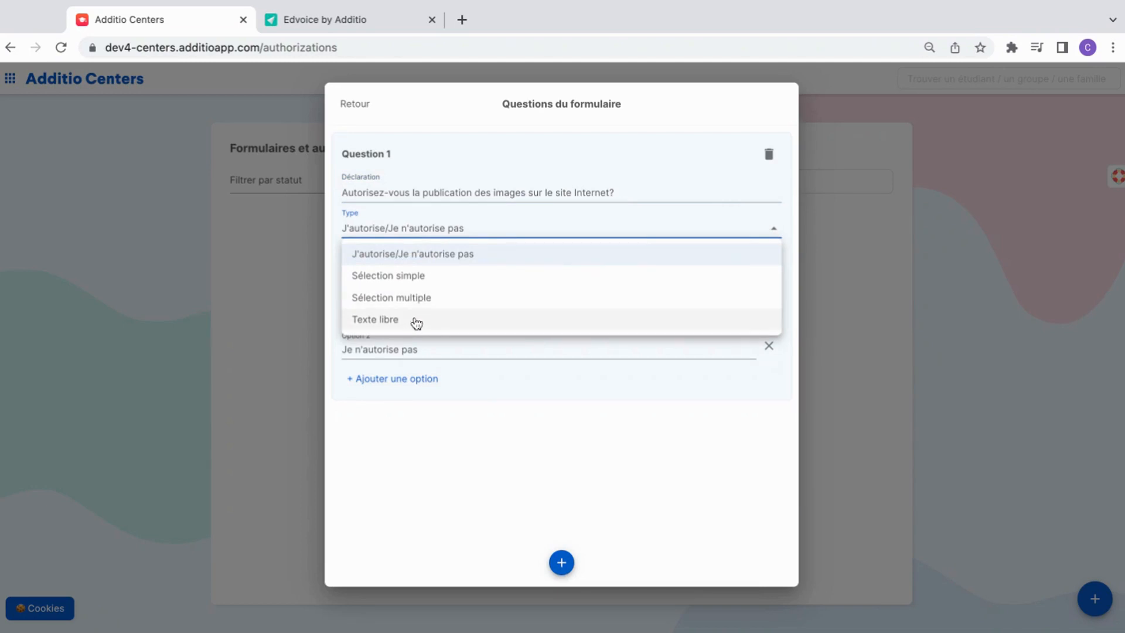
left_click(432, 260)
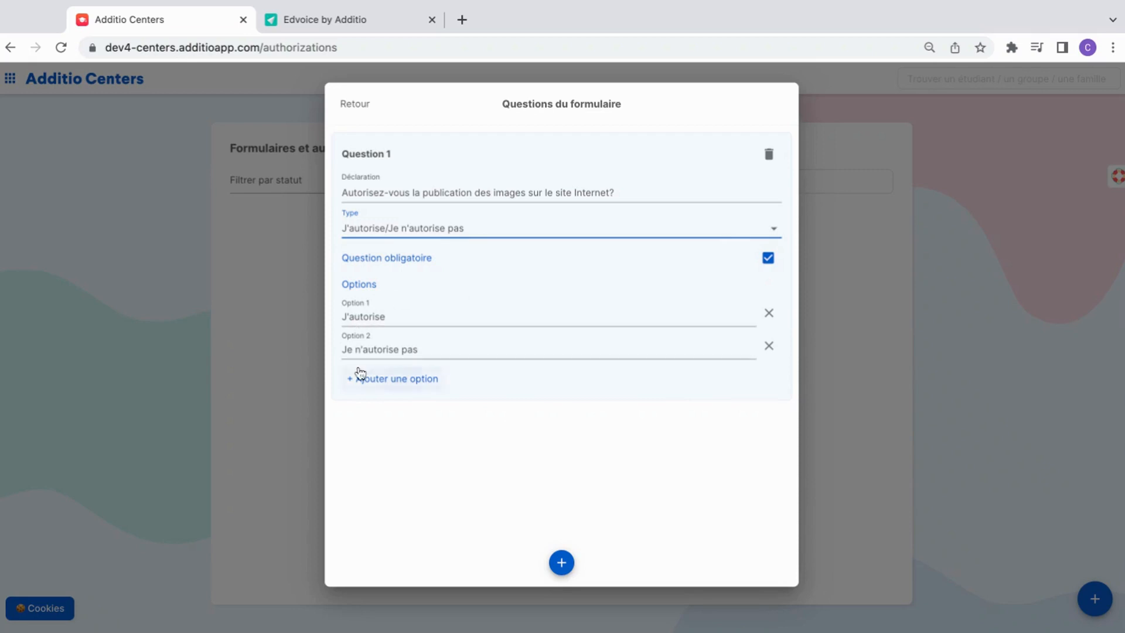
Add a second question, "Autorisez-vous la publication des images dans le journal de l'école?", with type Sélection simple.
left_click(565, 567)
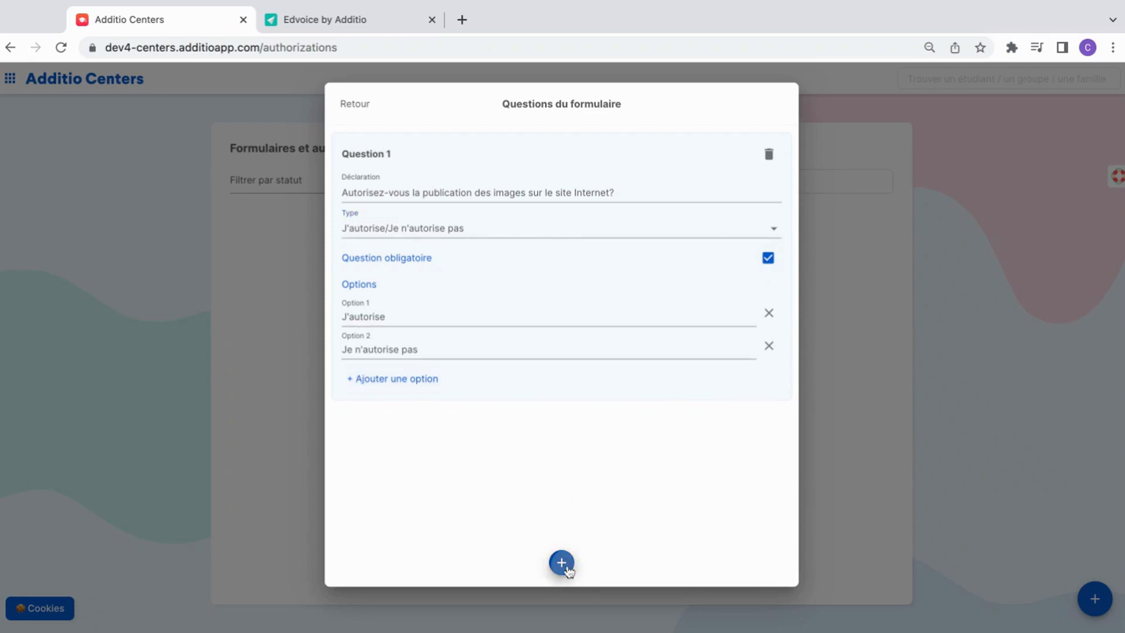
key("super+Tab")
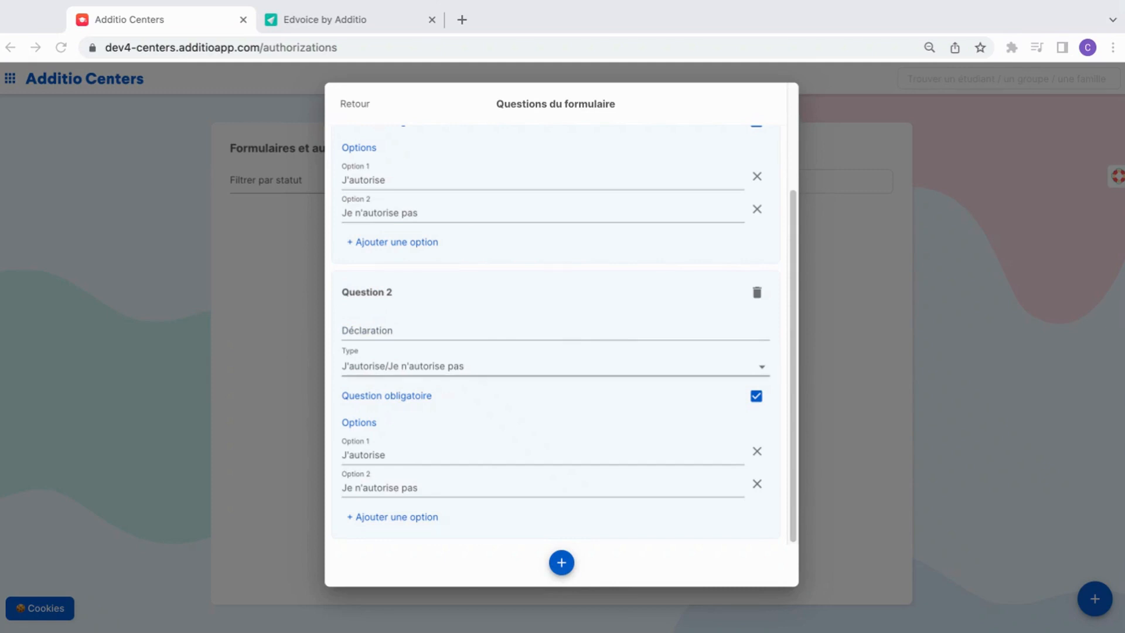
key("super+Tab")
type("Autorisez-vous la publication des images dans le journal de l'école?")
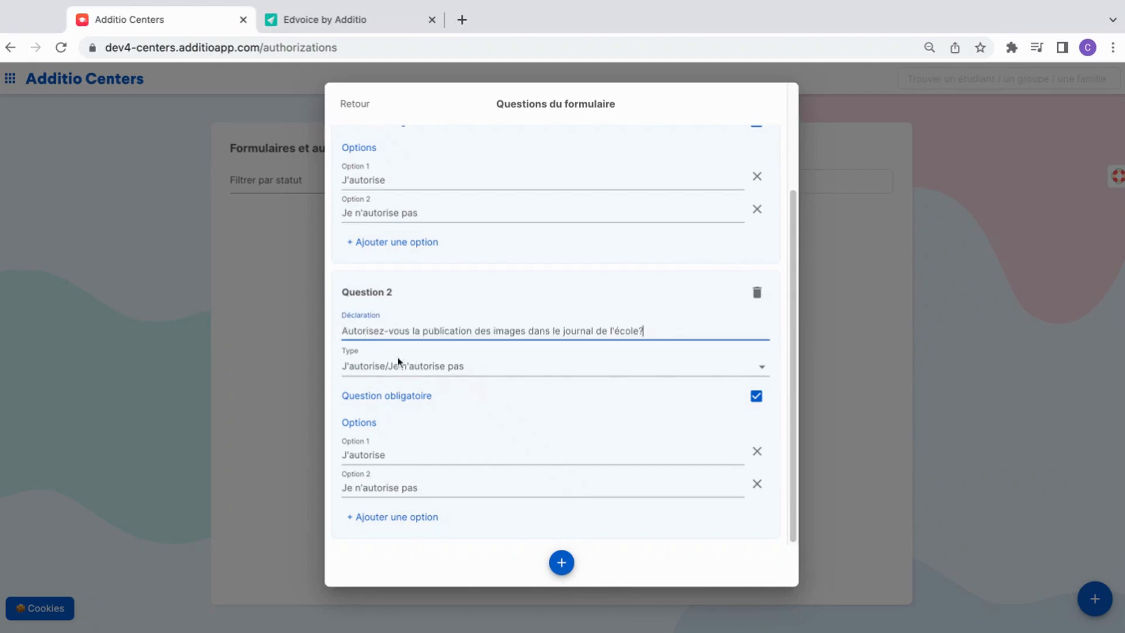
left_click(397, 367)
left_click(409, 421)
Set the second question's answer options to "Oui", "Non" and "Seulement dans des photos de groupe".
left_click_drag(396, 457, 288, 438)
type("Oui")
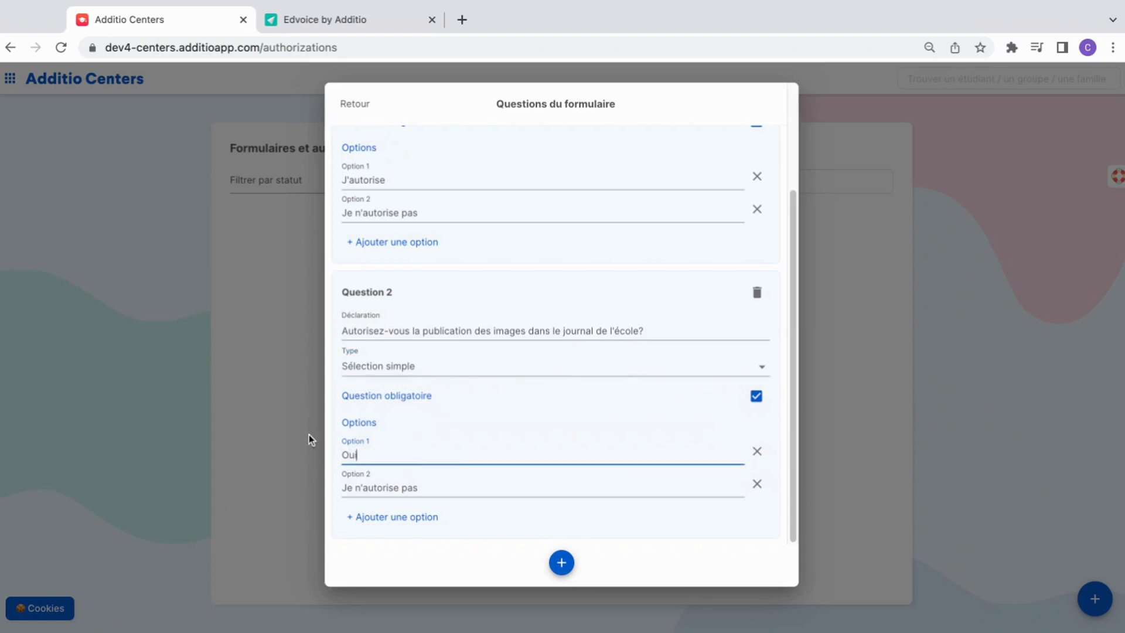
triple_click(432, 485)
type("Non")
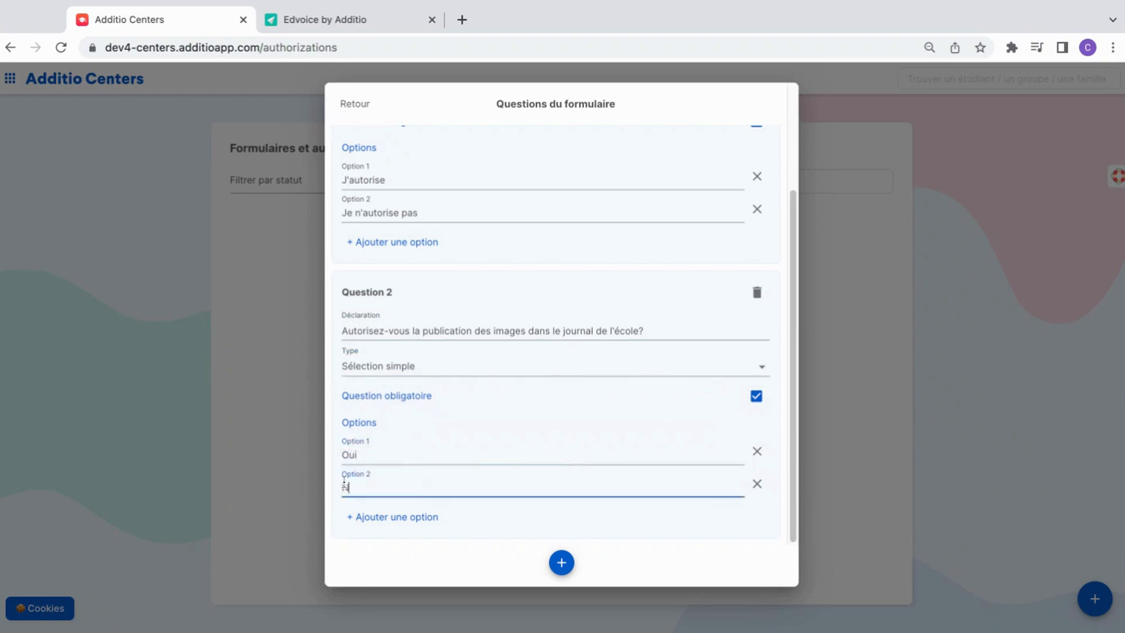
left_click(376, 530)
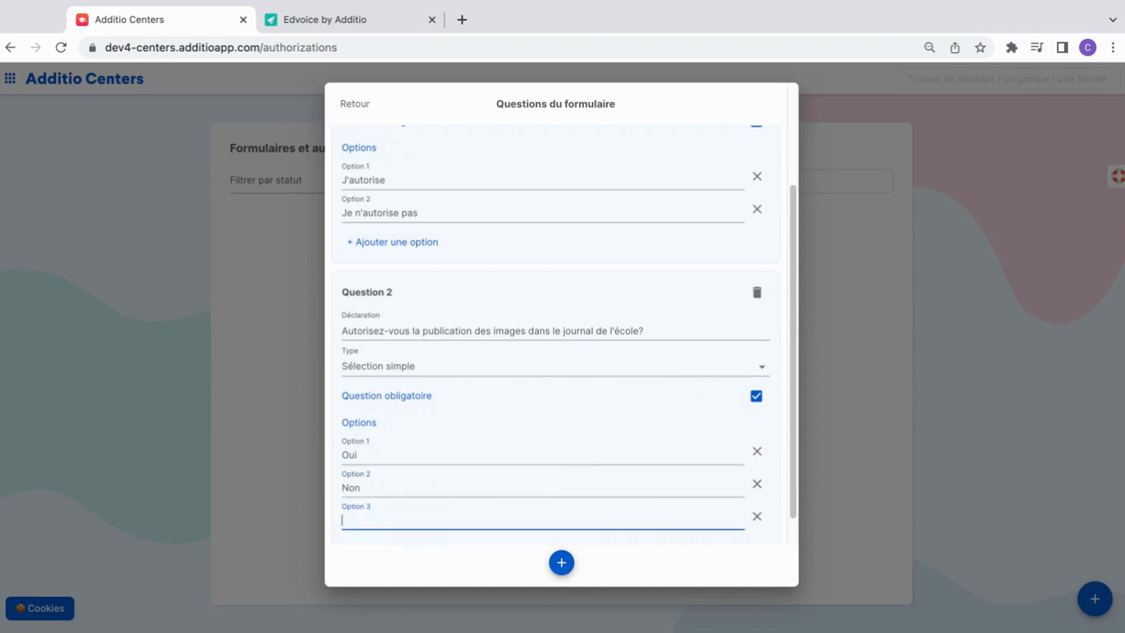
type("Seulement dans des photos de groupe")
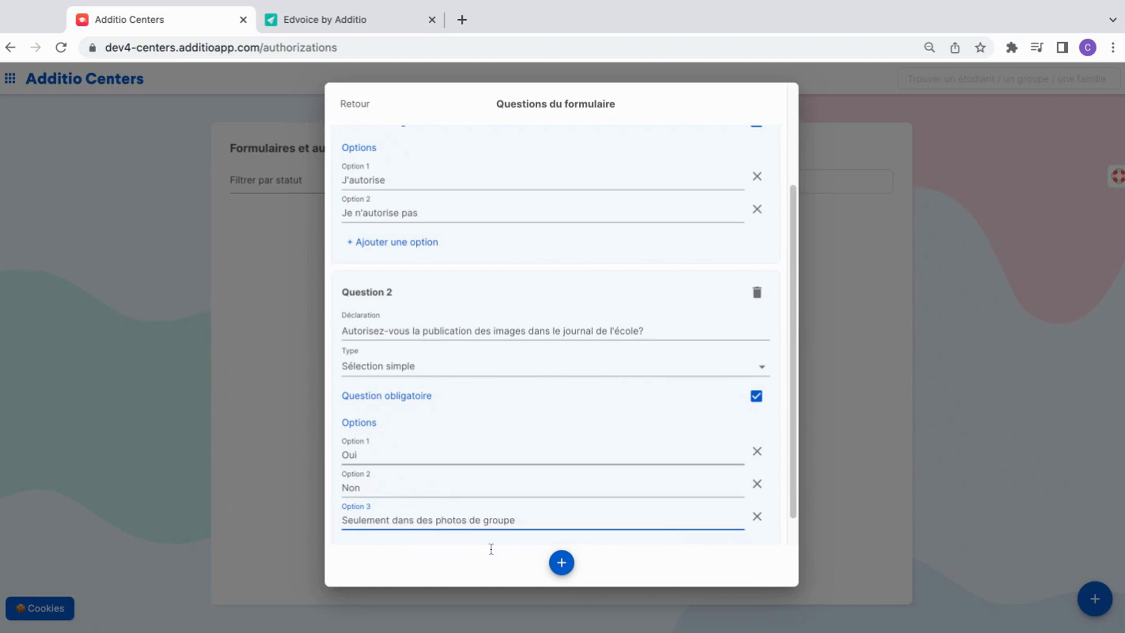
Add a third question, "Autorisez-vous la publication des images sur Edvoice?", and return to the form's settings.
left_click(561, 562)
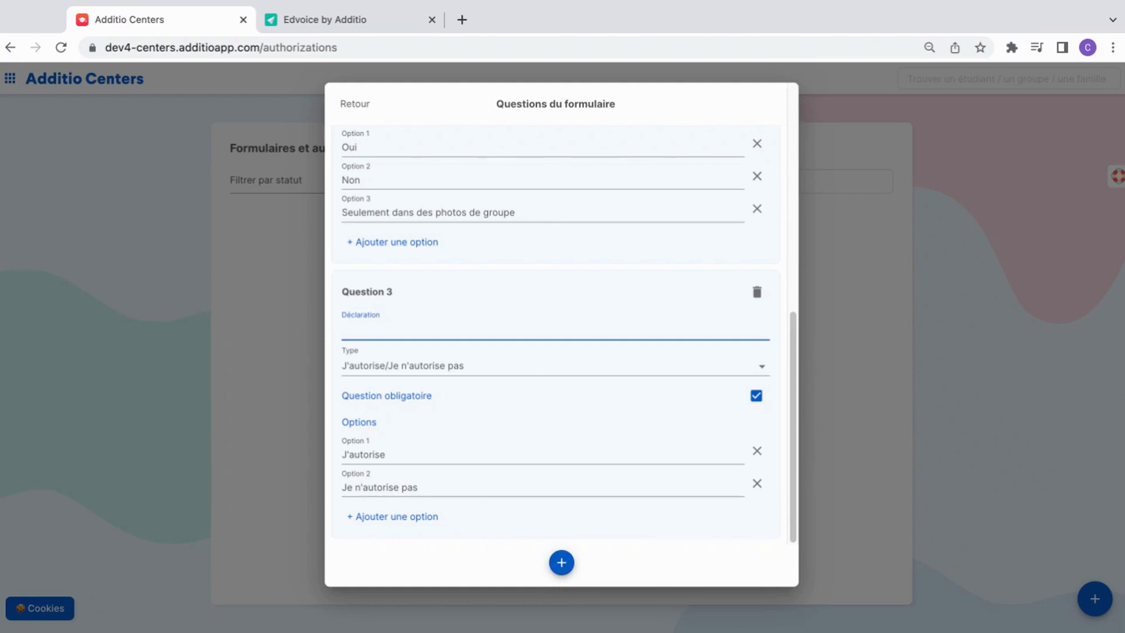
key("super+Tab")
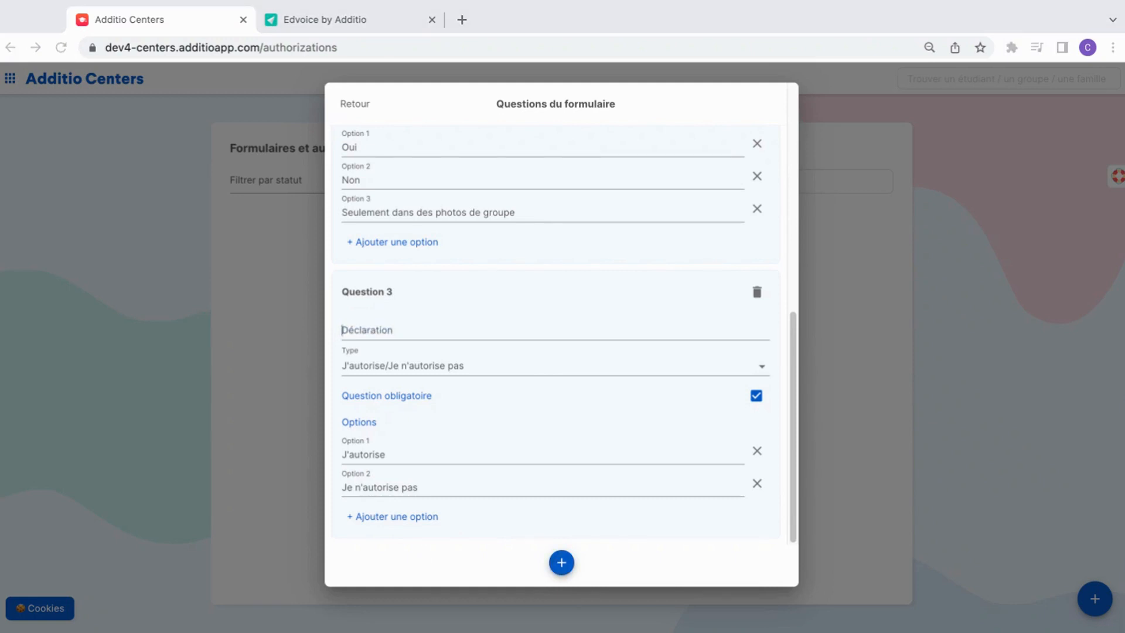
key("super+Tab")
type("Autorisez-vous la publication des images sur Edvoice?")
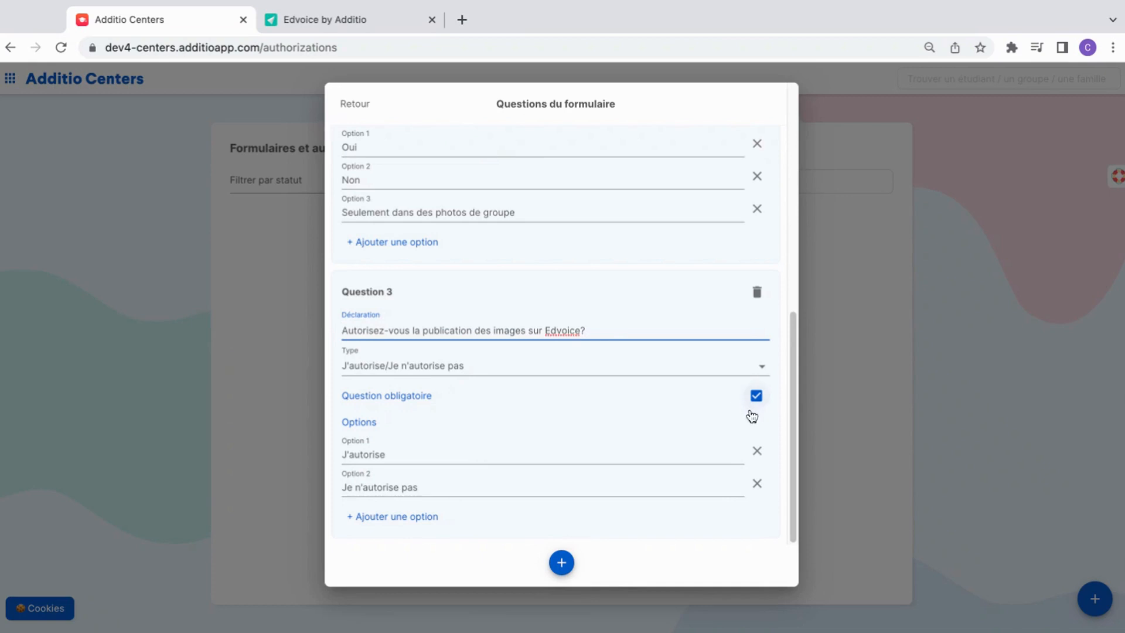
left_click(351, 108)
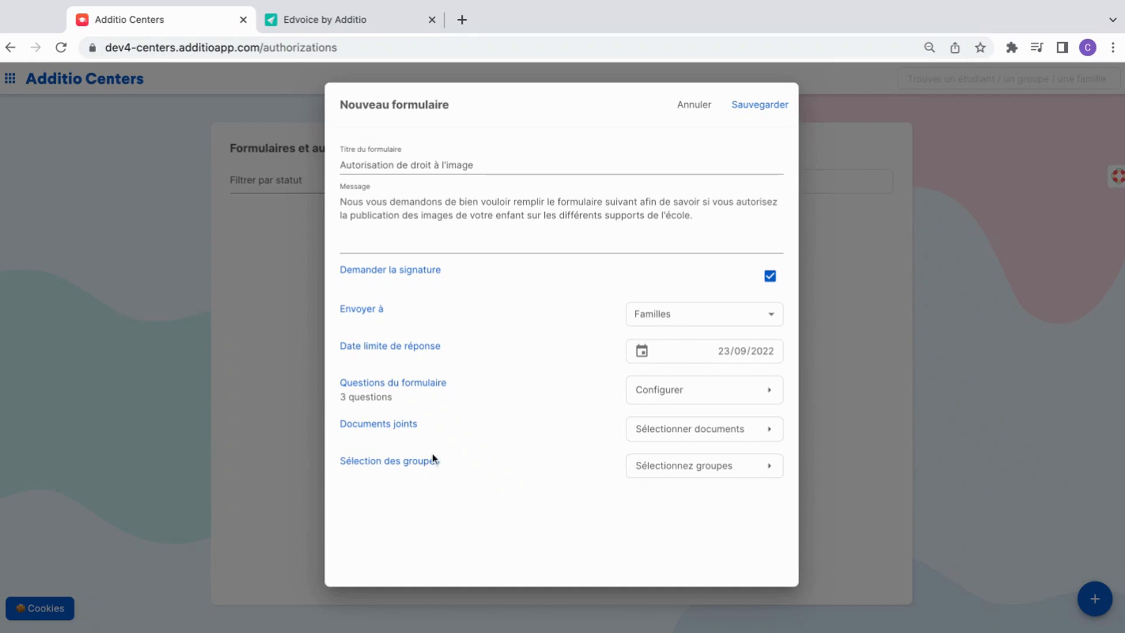
Upload the PDFs "Loi sur la protection des données" and "Consentement droit à l'image" as the form's attached documents.
left_click(706, 432)
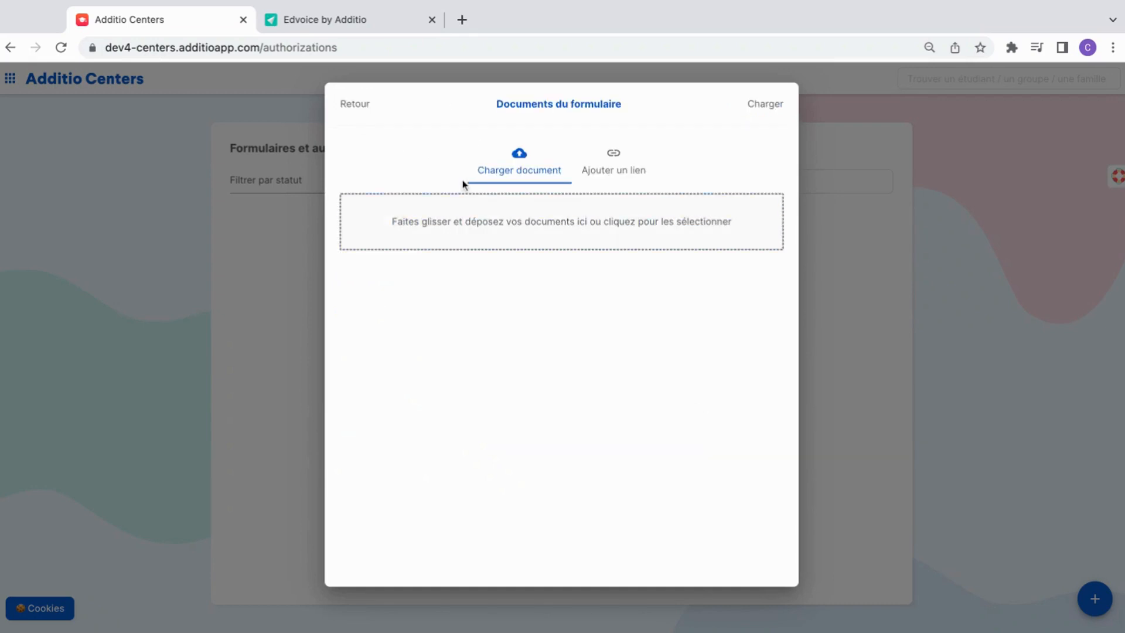
left_click(556, 225)
double_click(520, 226)
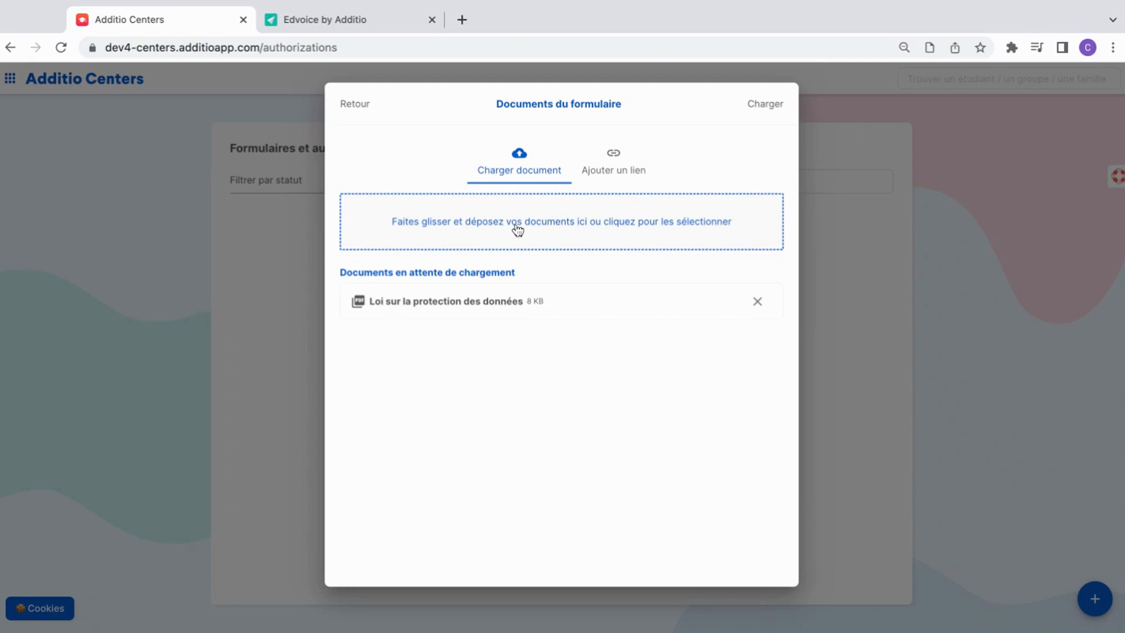
left_click(518, 229)
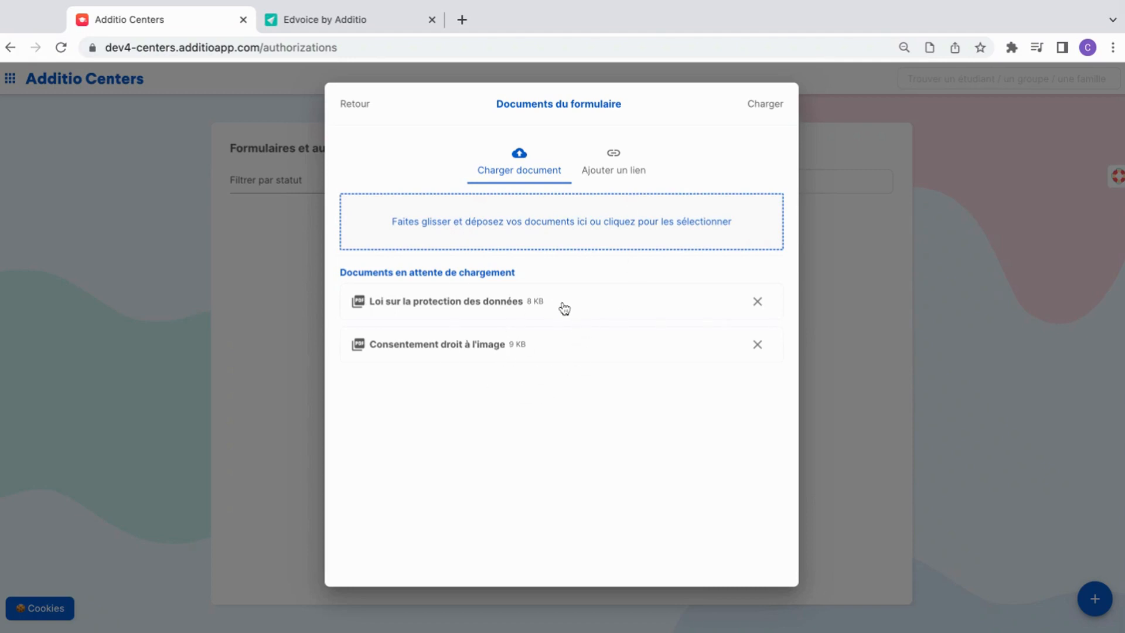
left_click(752, 113)
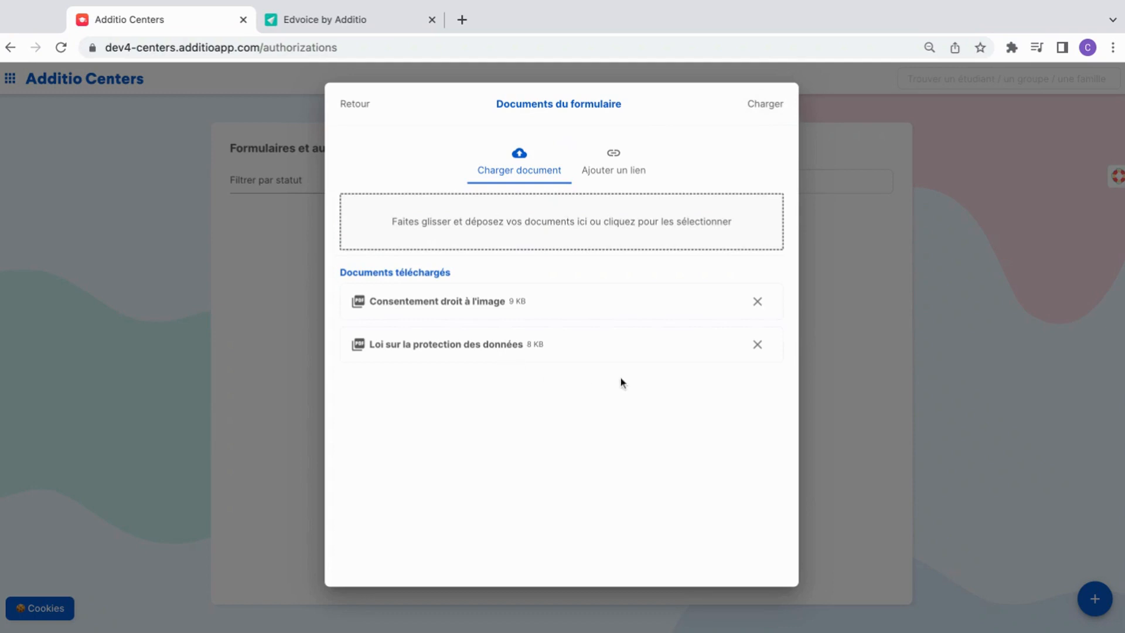
left_click(356, 111)
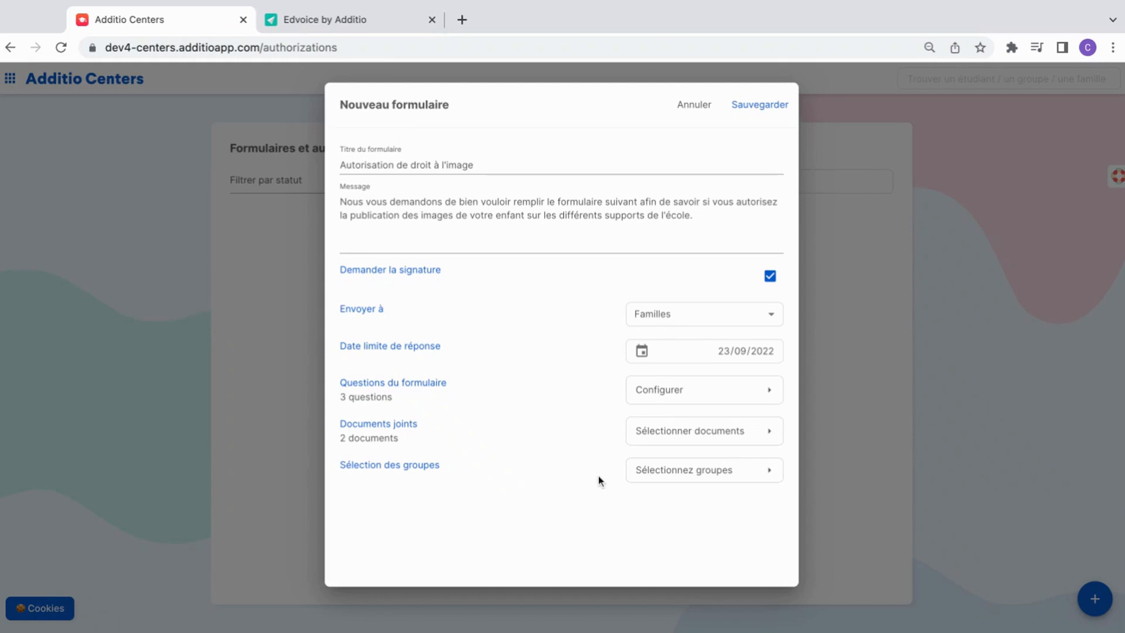
Select the student in group 5ème A - 2021/22 as the form's recipient and confirm the group selection.
left_click(699, 479)
left_click(451, 162)
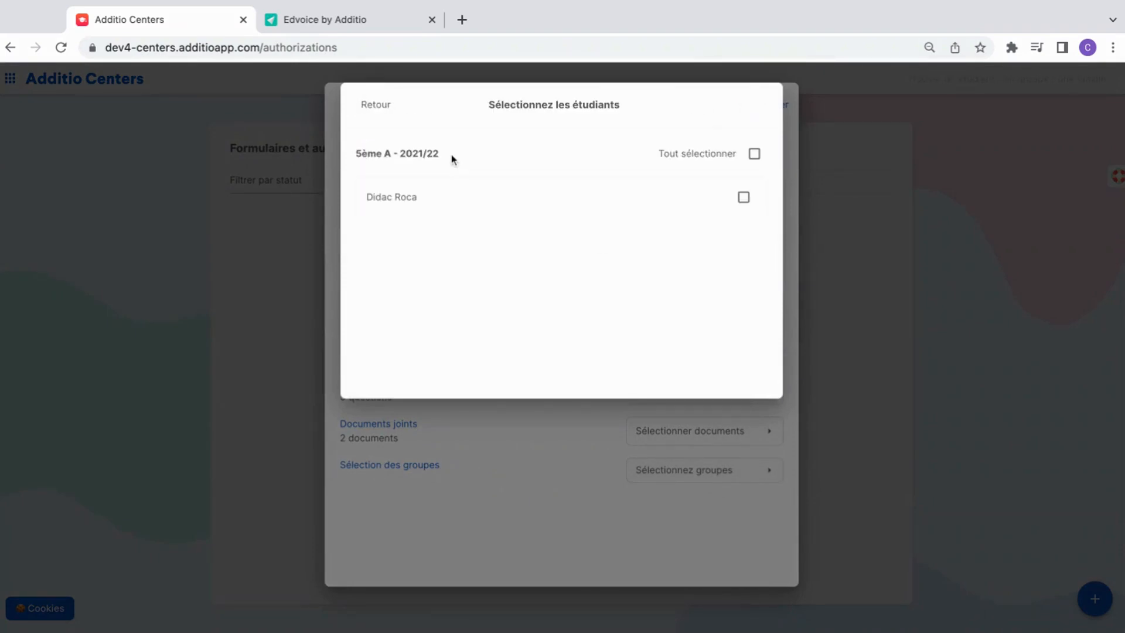
left_click(743, 198)
left_click(375, 104)
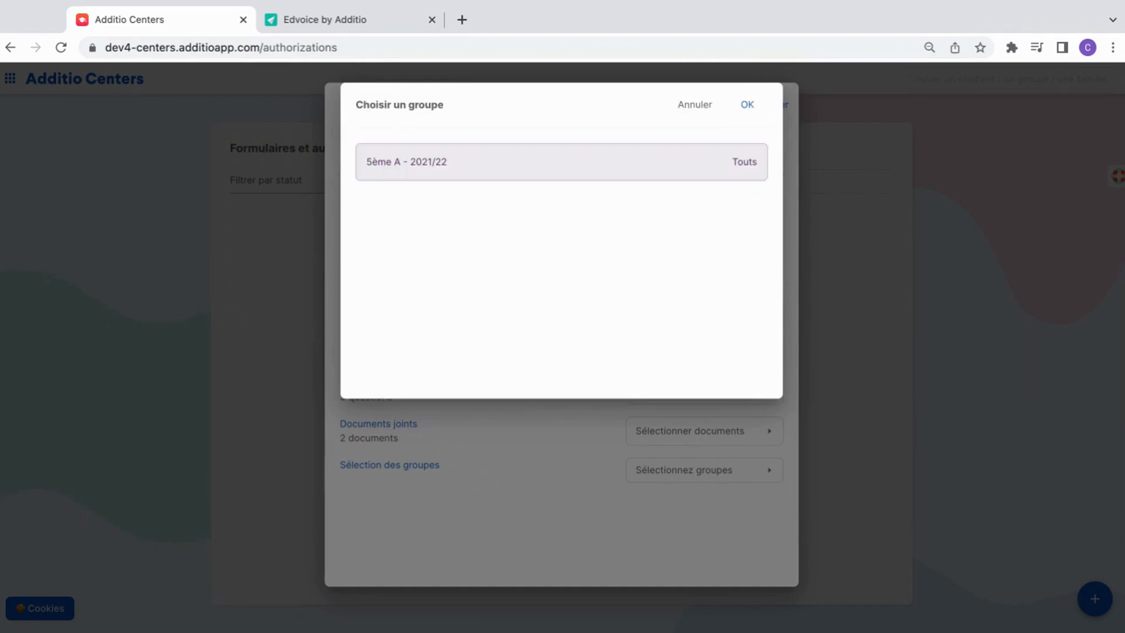
left_click(747, 109)
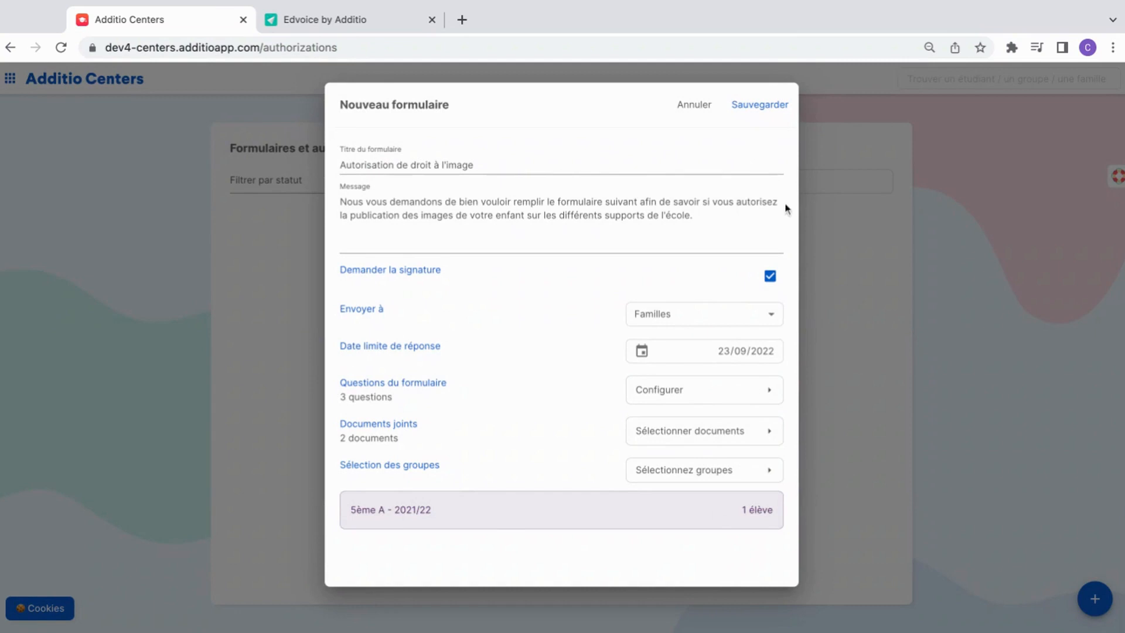
Save the "Autorisation de droit à l'image" form, review its sending summary and send it to the families.
left_click(754, 109)
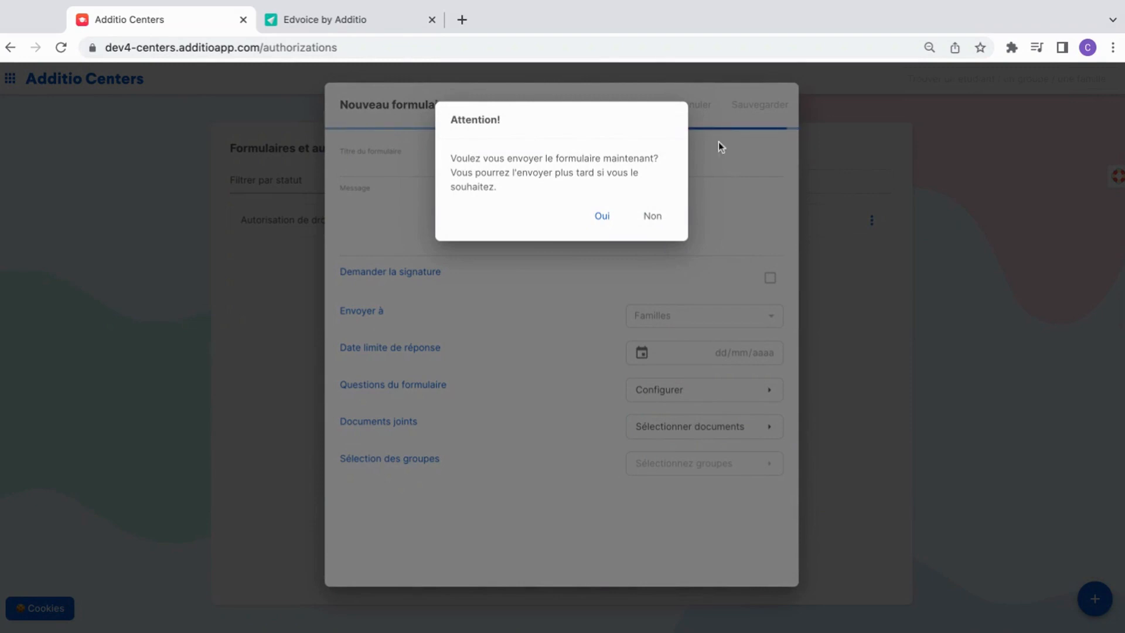
left_click(600, 217)
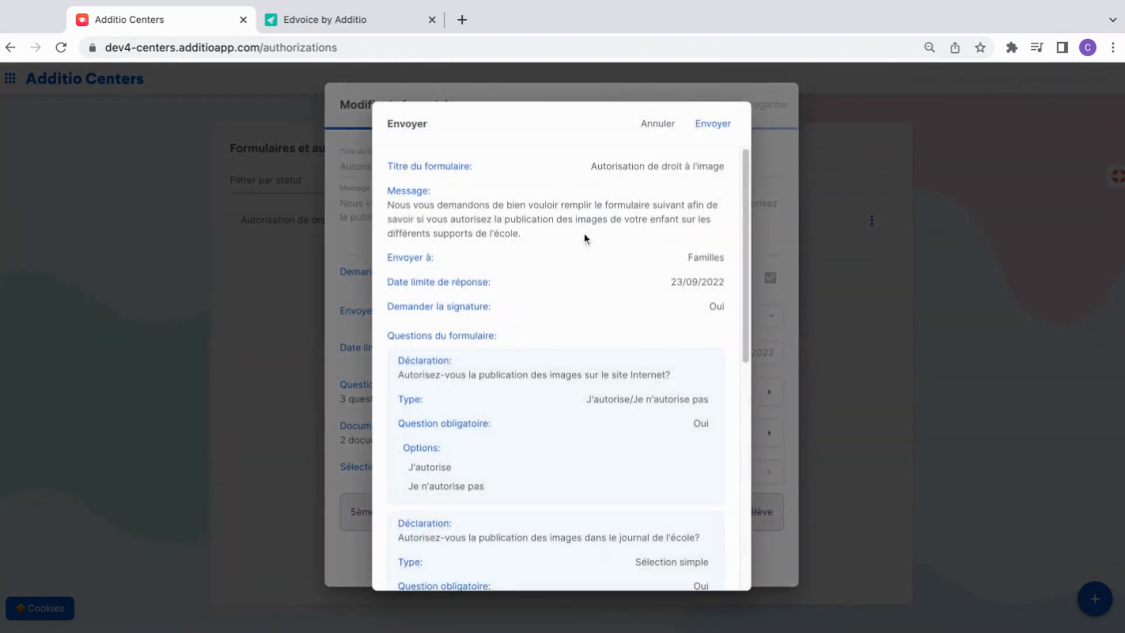
scroll(588, 232, "down", 4)
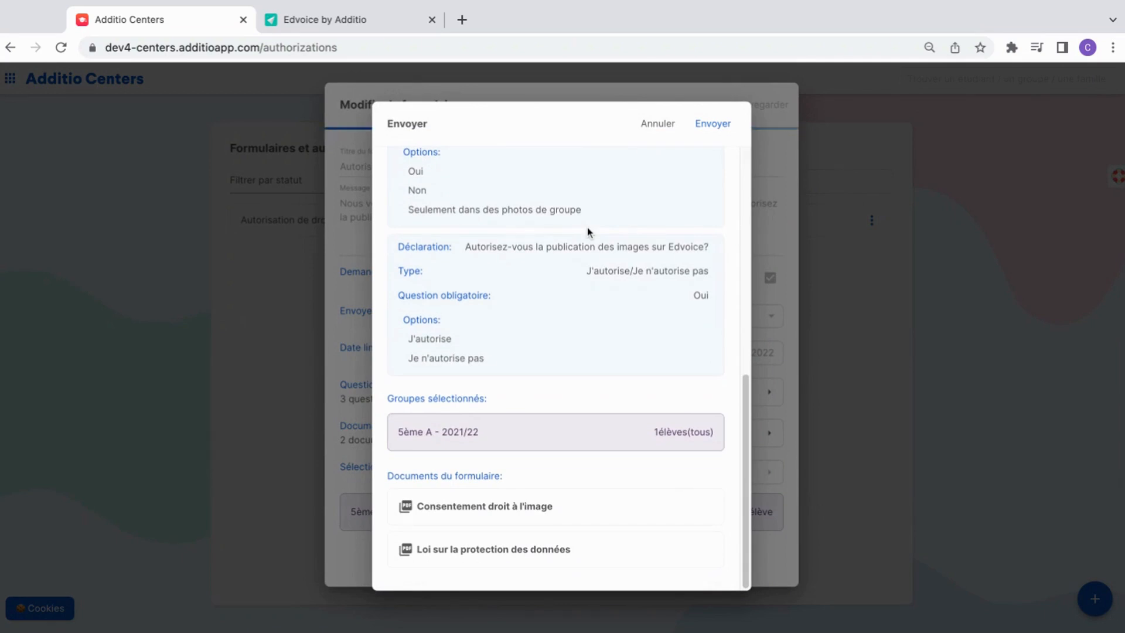
scroll(587, 226, "up", 10)
scroll(587, 226, "down", 10)
scroll(598, 324, "up", 10)
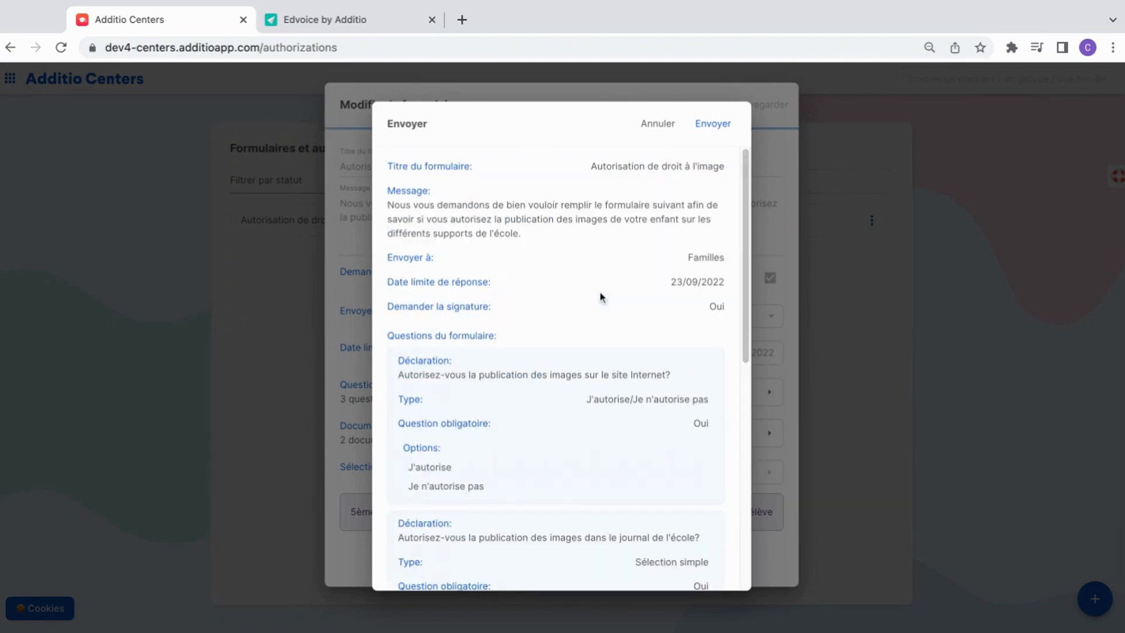
left_click(719, 123)
left_click(601, 200)
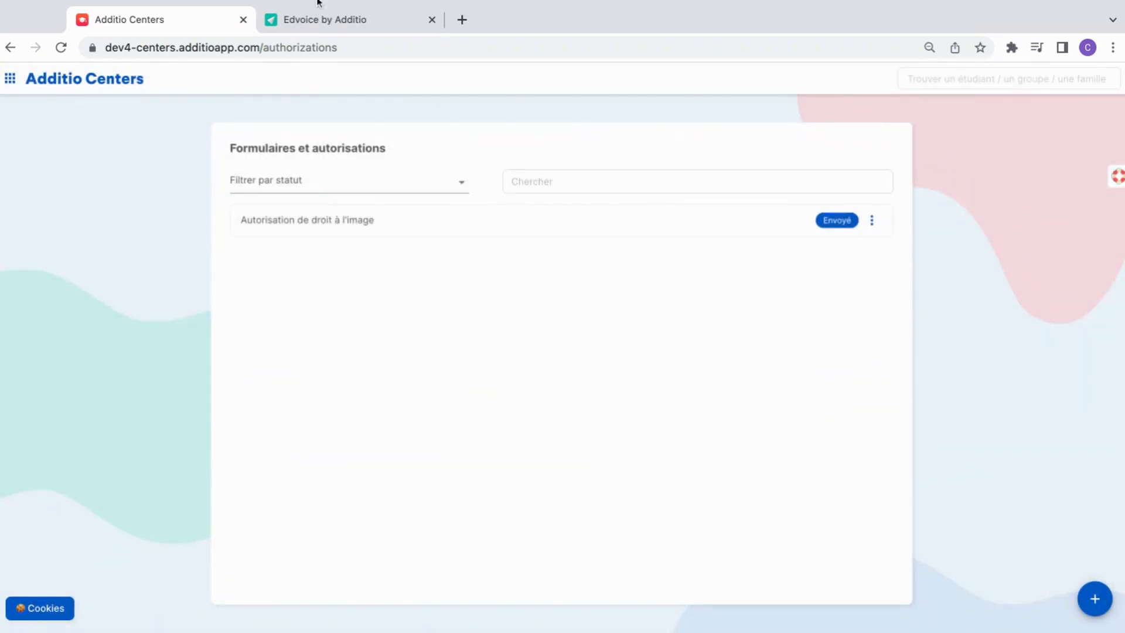
Switch to Edvoice, open the received form and answer "J'autorise" to questions 1 and 3 and "Oui" to question 2.
left_click(333, 23)
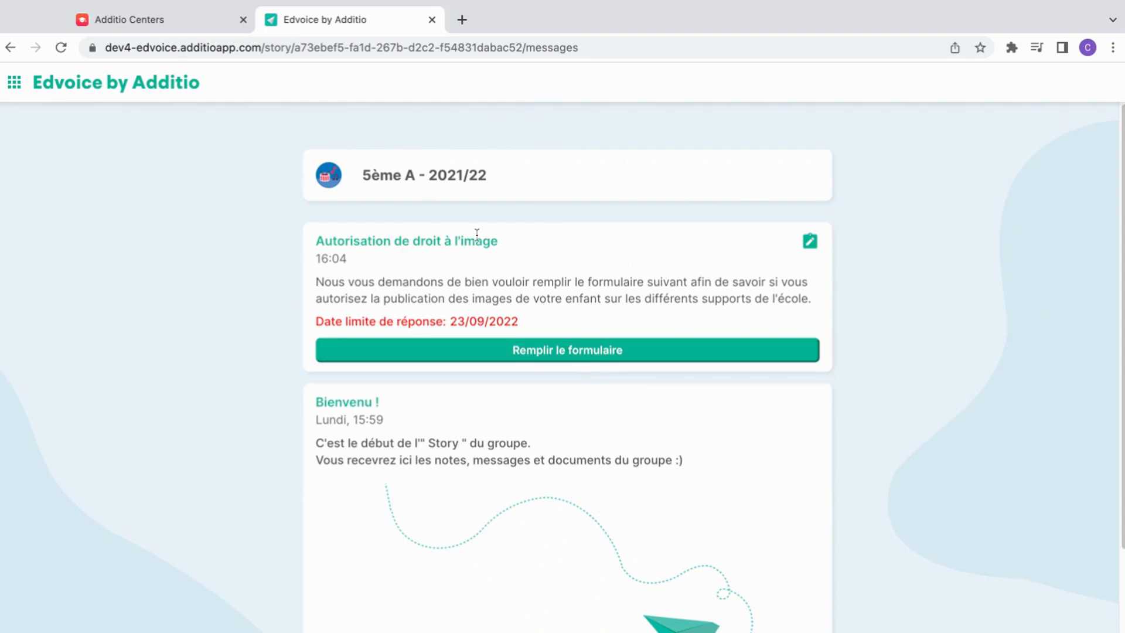
left_click(564, 359)
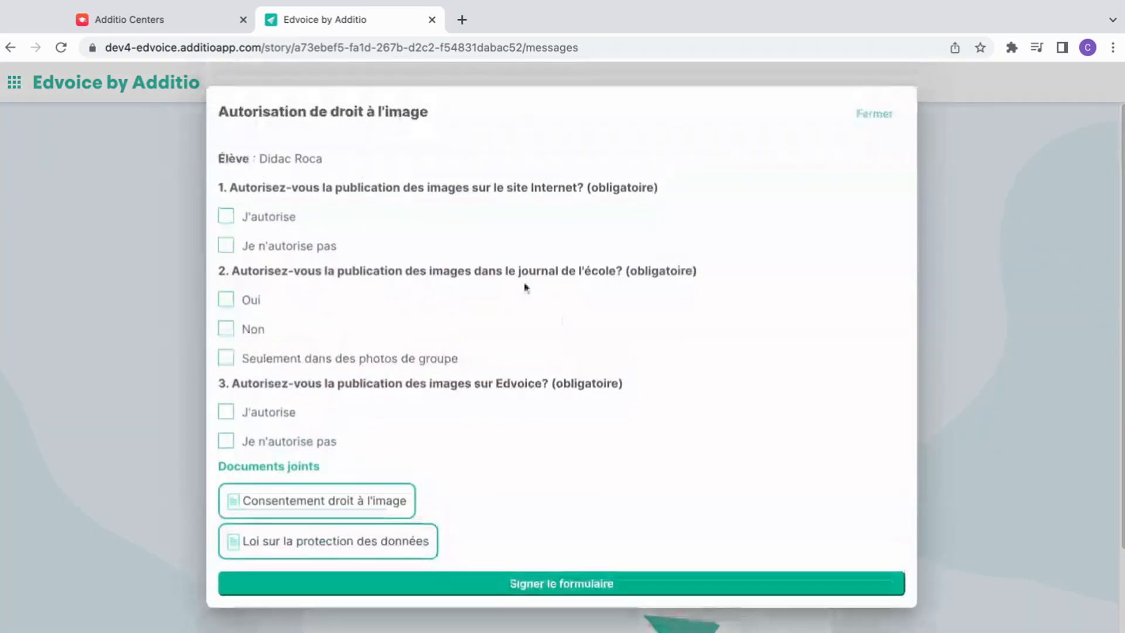
left_click(225, 217)
left_click(226, 300)
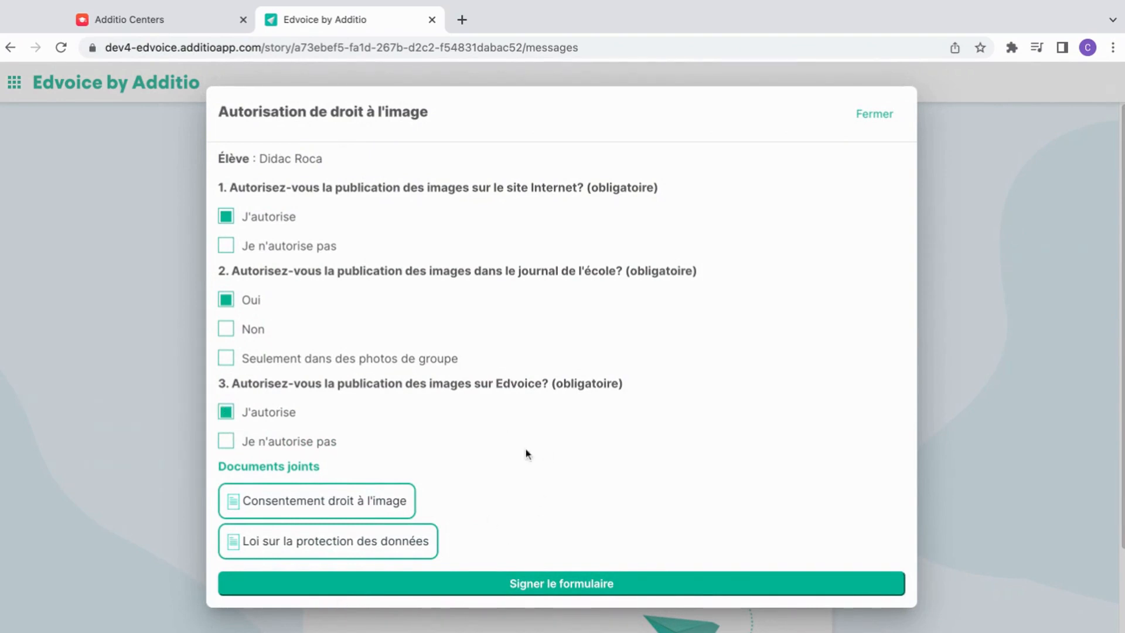
Sign the completed authorisation form with a handwritten signature and submit it.
left_click(551, 589)
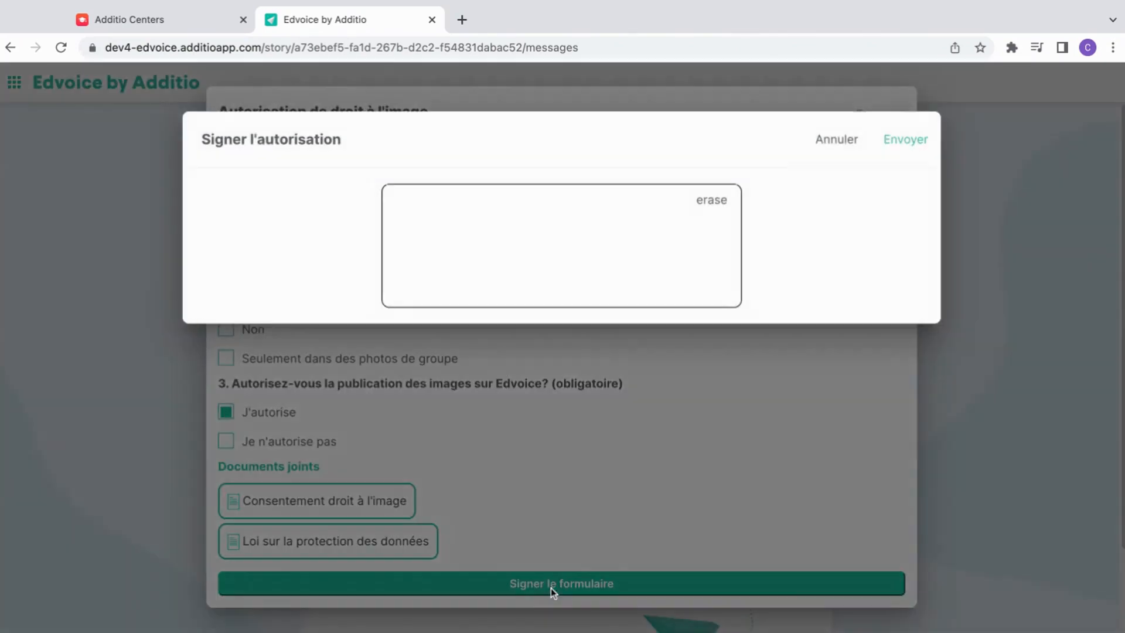
mouse_move(423, 248)
left_mouse_down()
mouse_move(475, 216)
mouse_move(536, 258)
mouse_move(604, 242)
mouse_move(644, 252)
left_mouse_up()
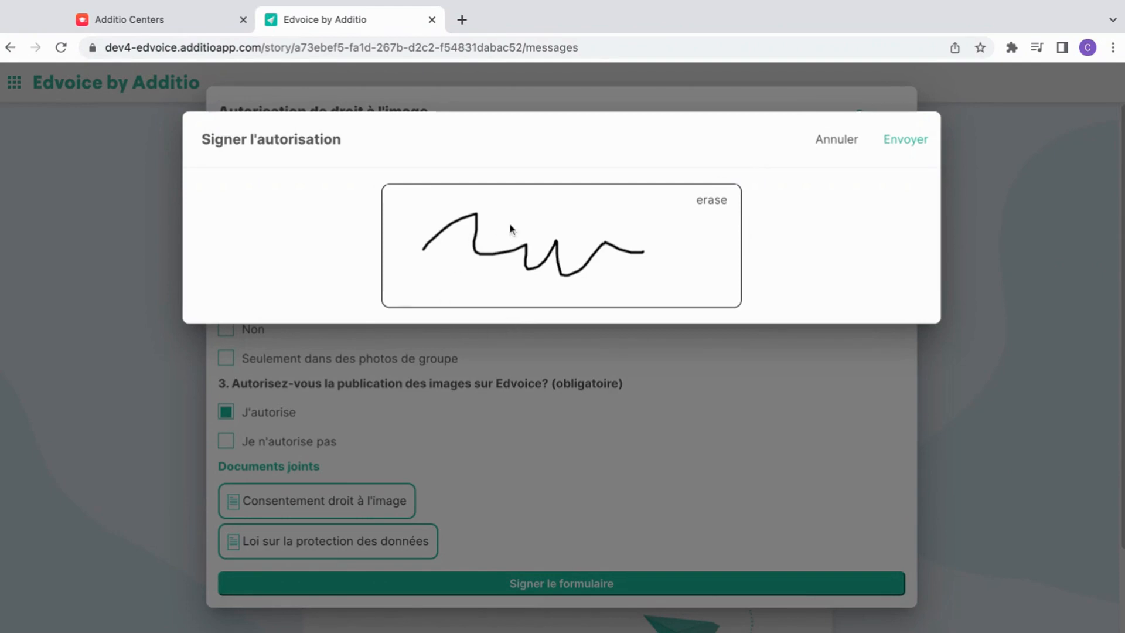
left_click(896, 142)
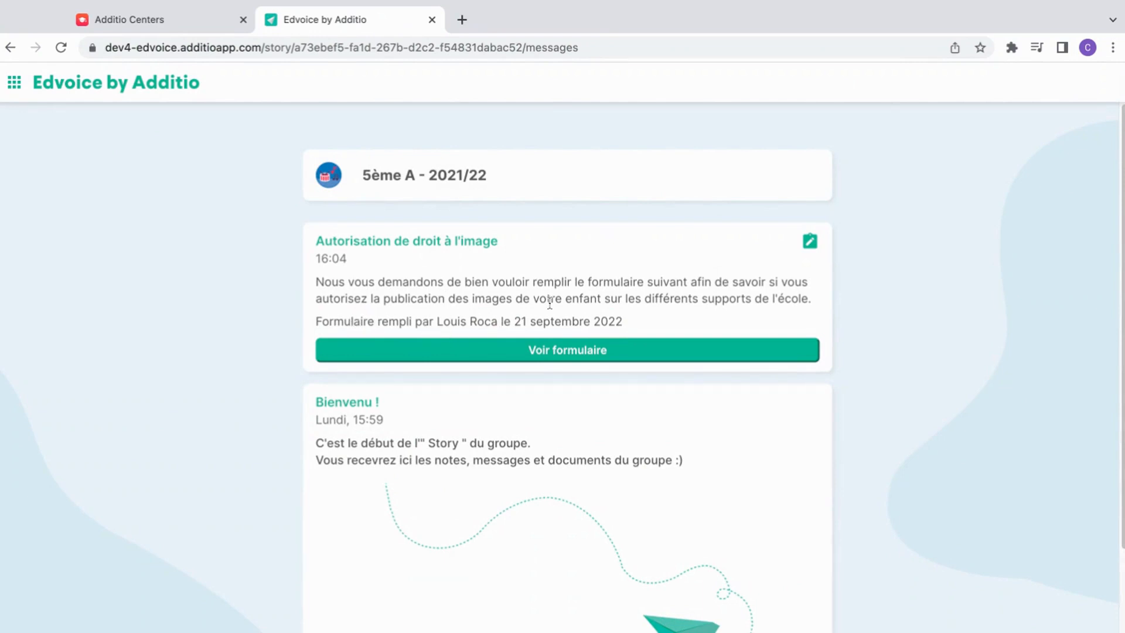
Review the submitted form's answers, attached documents and signature in Edvoice, and close it.
left_click(545, 351)
scroll(555, 339, "down", 1)
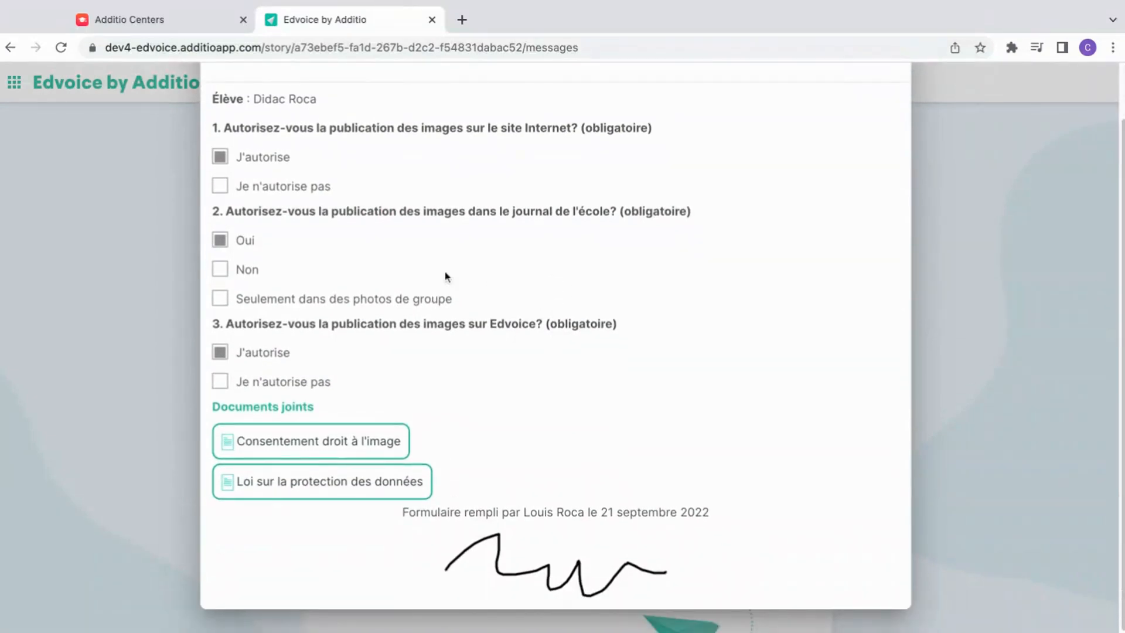
scroll(433, 293, "up", 1)
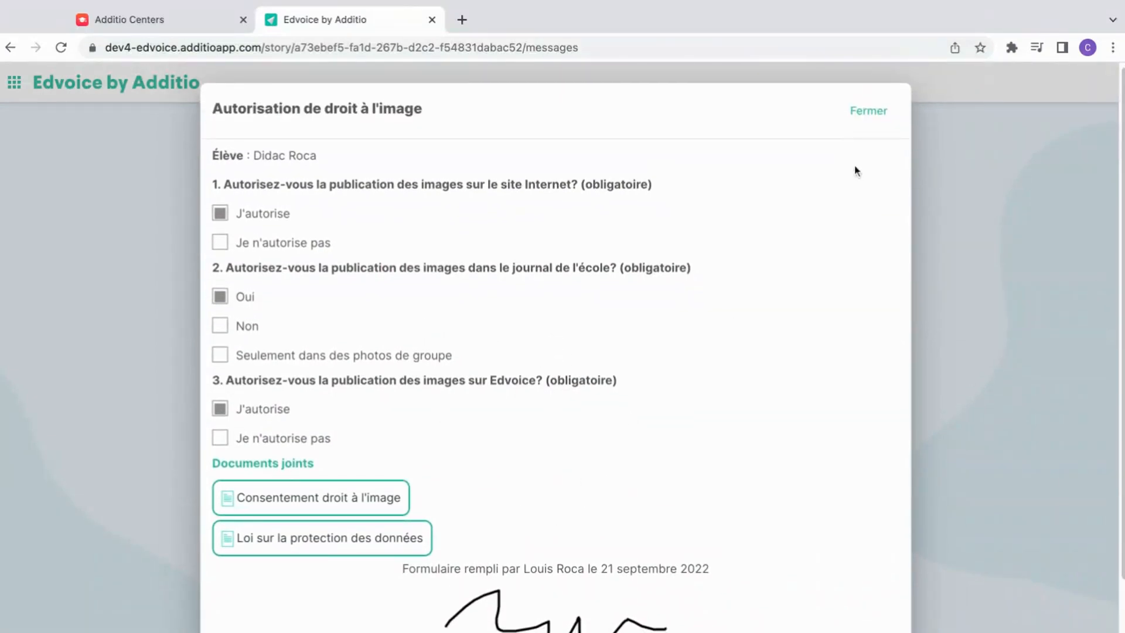
left_click(867, 116)
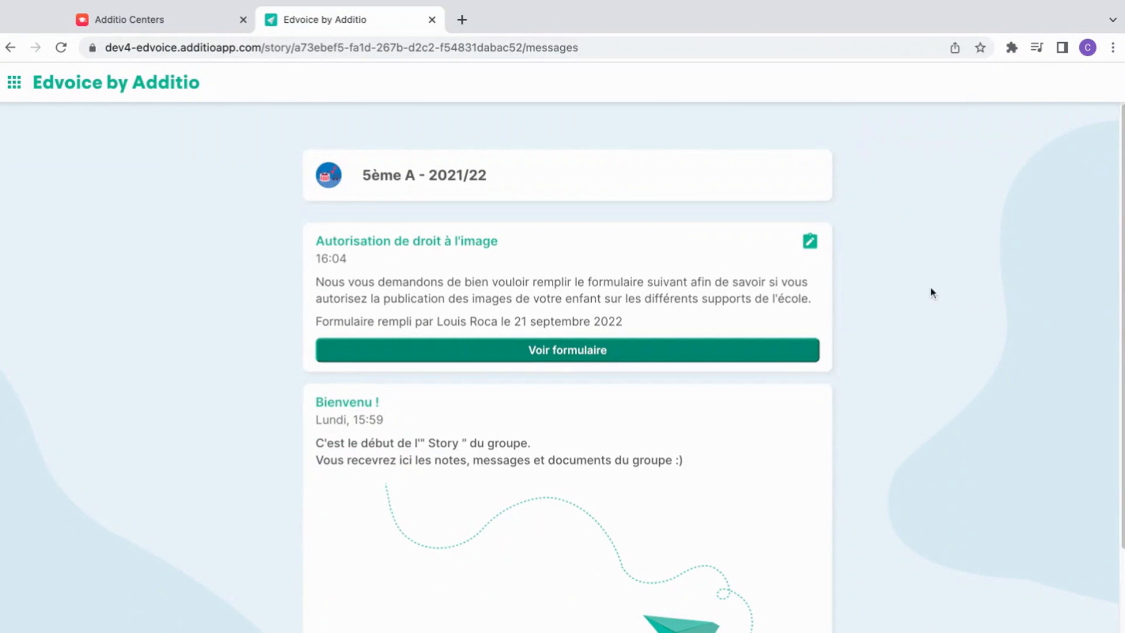
Switch to Additio Centers, open the sent form's responses and examine the student's answers and family signature.
left_click(195, 27)
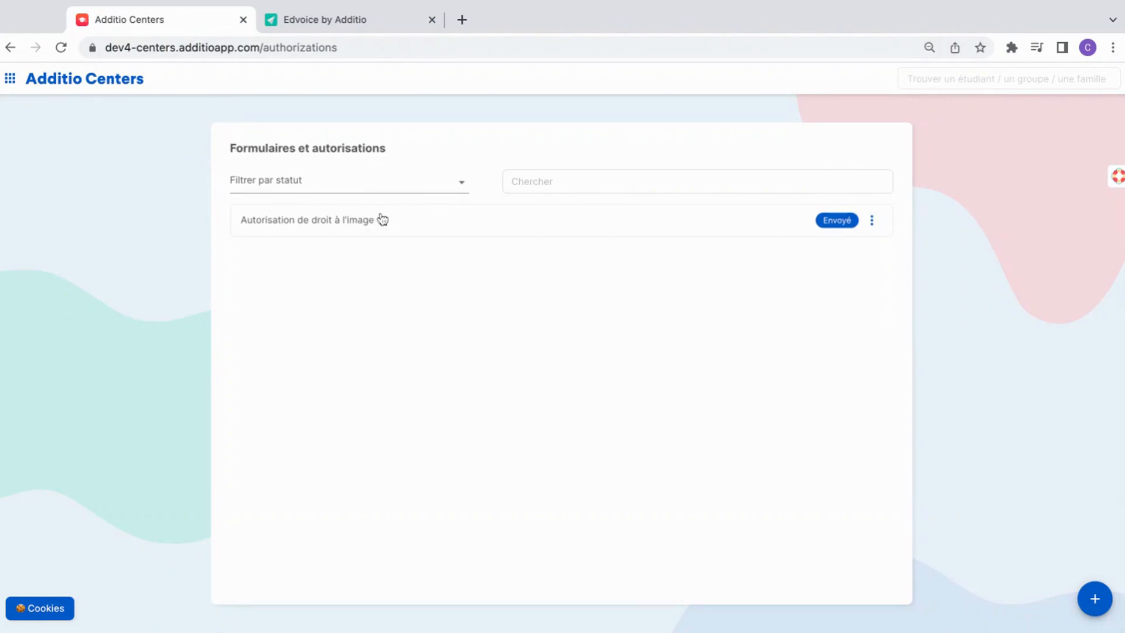
left_click(416, 232)
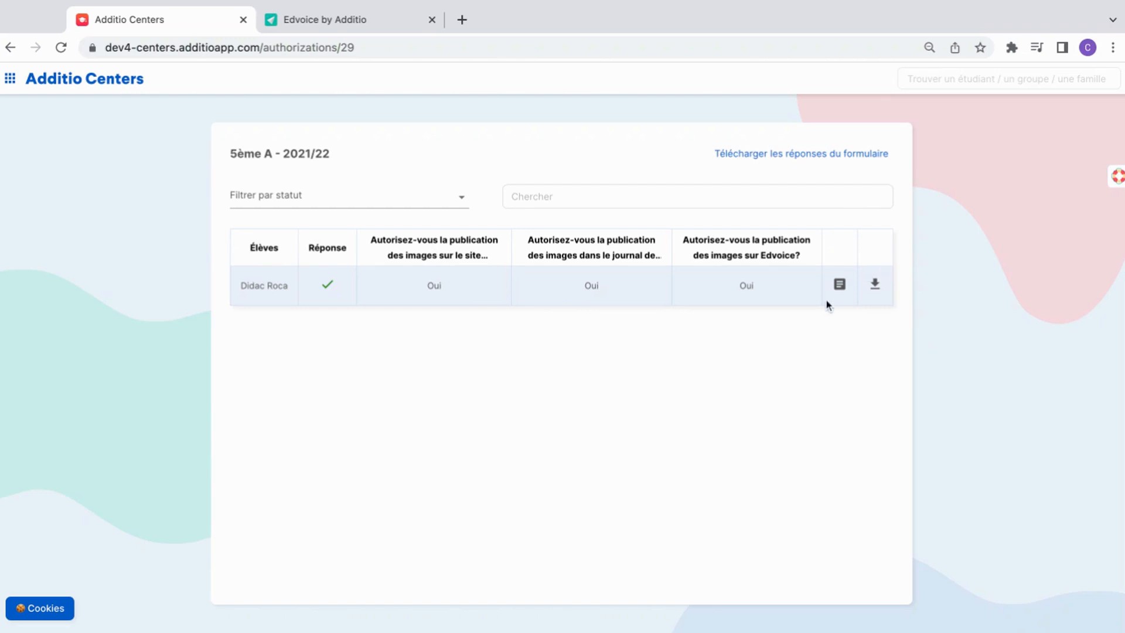
left_click(840, 287)
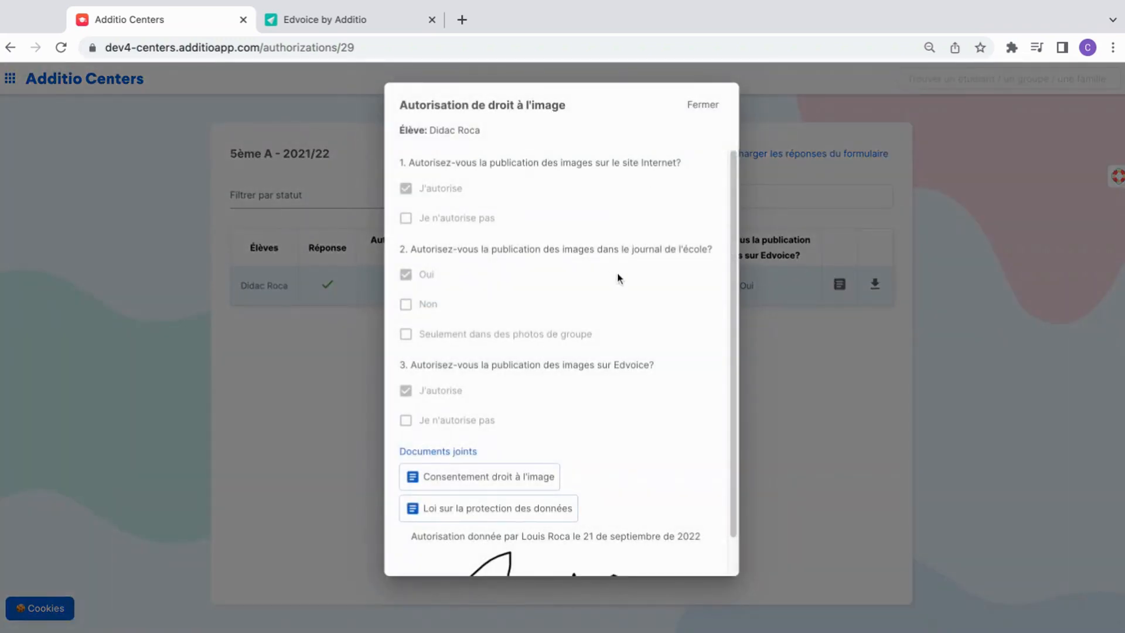
scroll(615, 275, "down", 2)
scroll(605, 186, "up", 2)
scroll(606, 189, "down", 1)
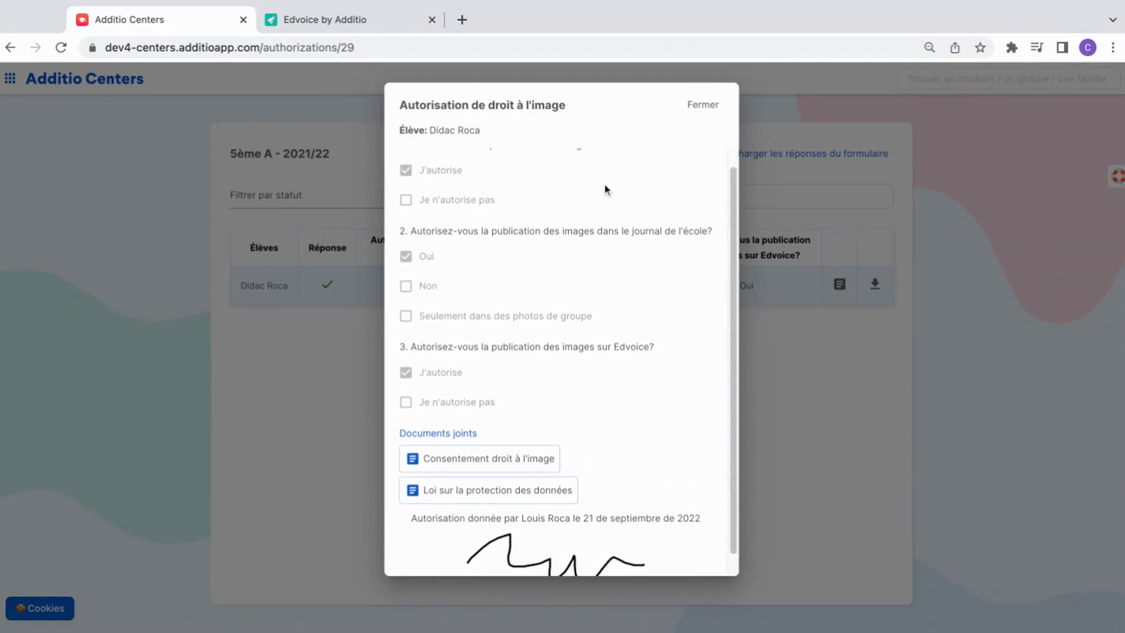
scroll(605, 190, "down", 1)
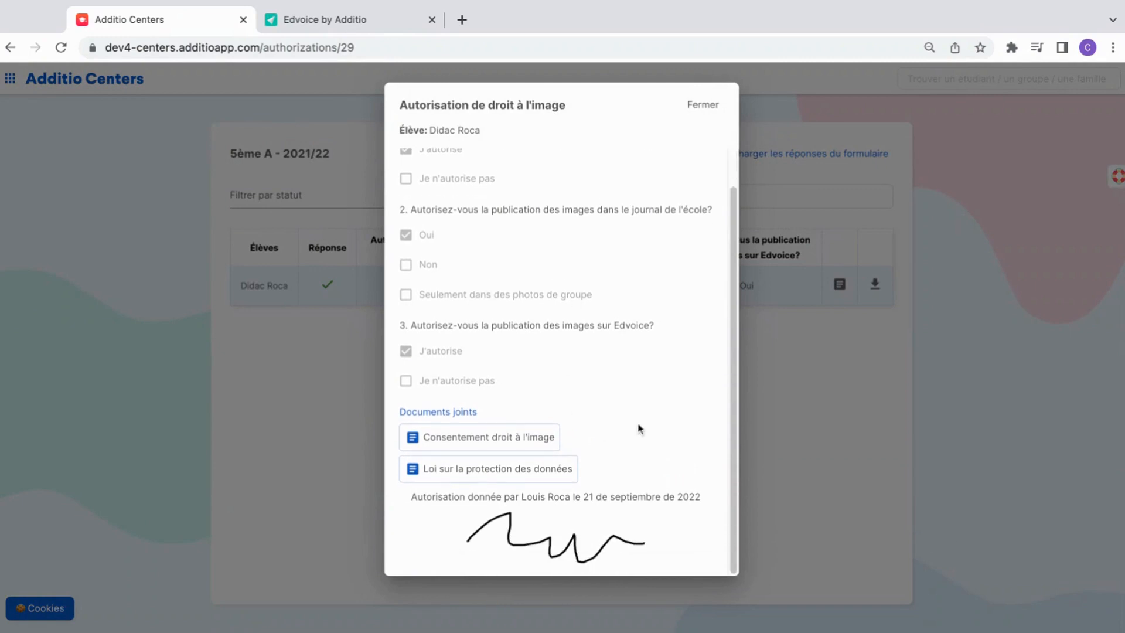
left_click(704, 106)
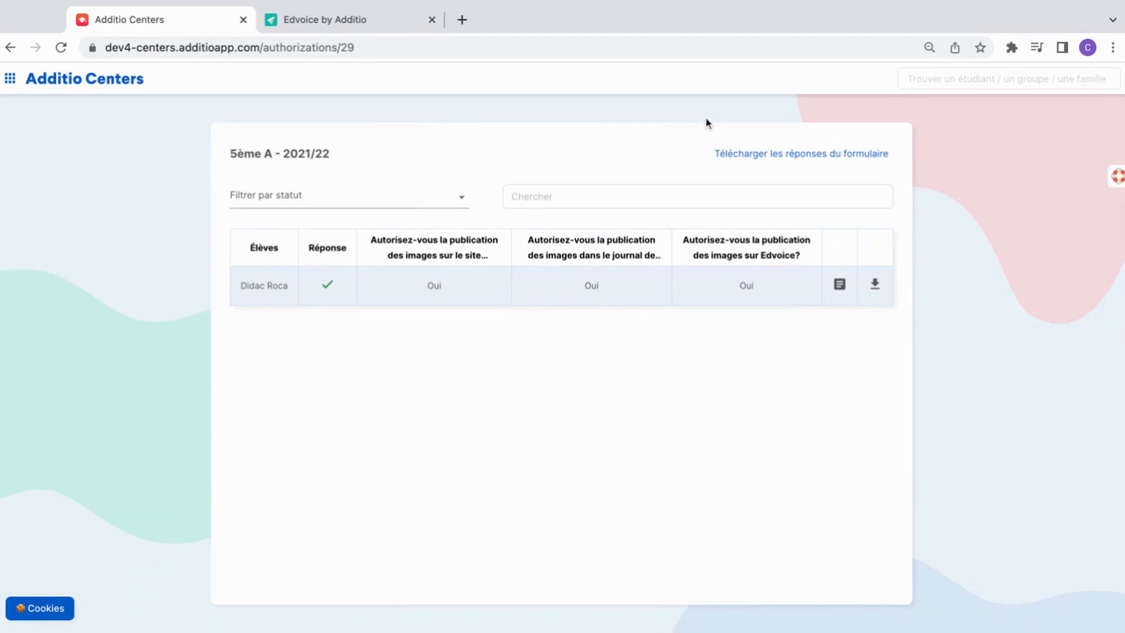
Check the status filter options available for the form responses of group 5ème A - 2021/22.
left_click(317, 201)
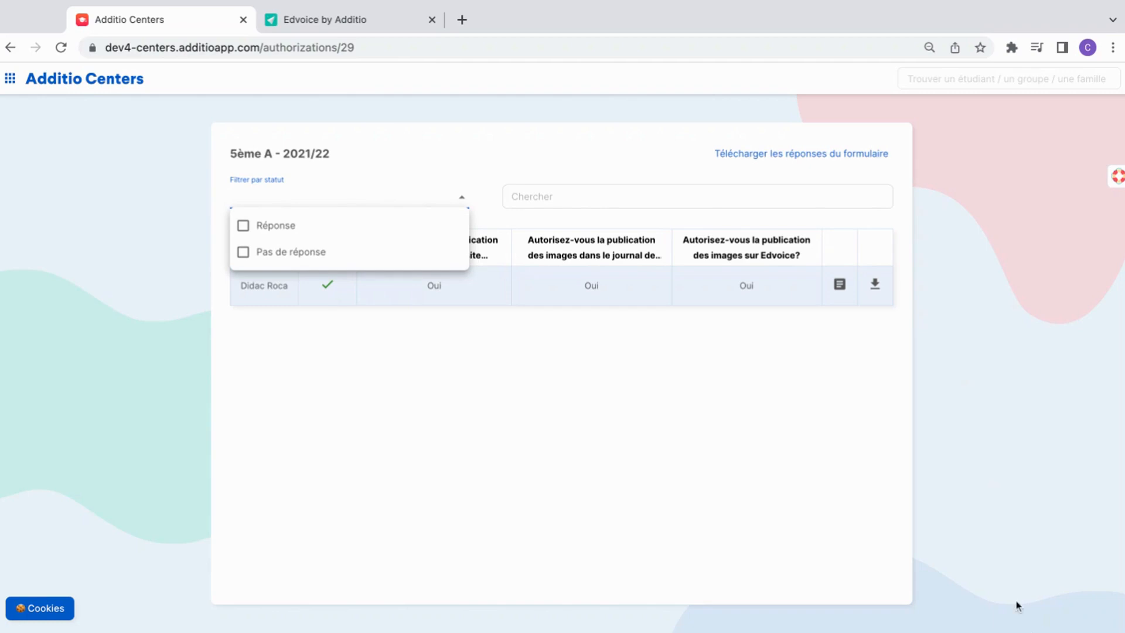
left_click(1004, 538)
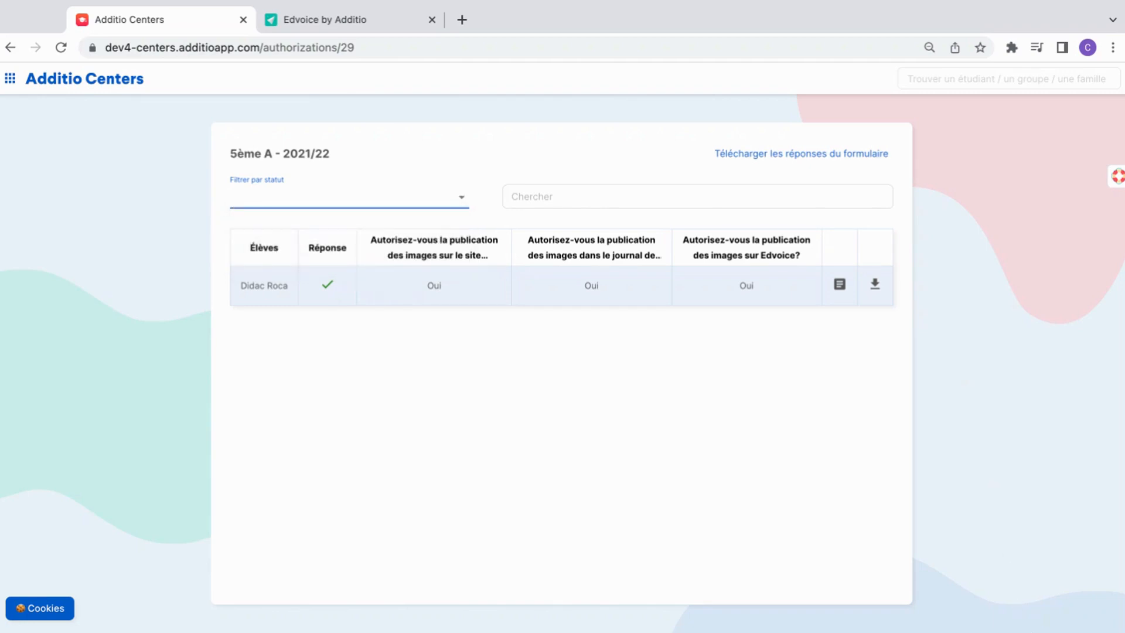